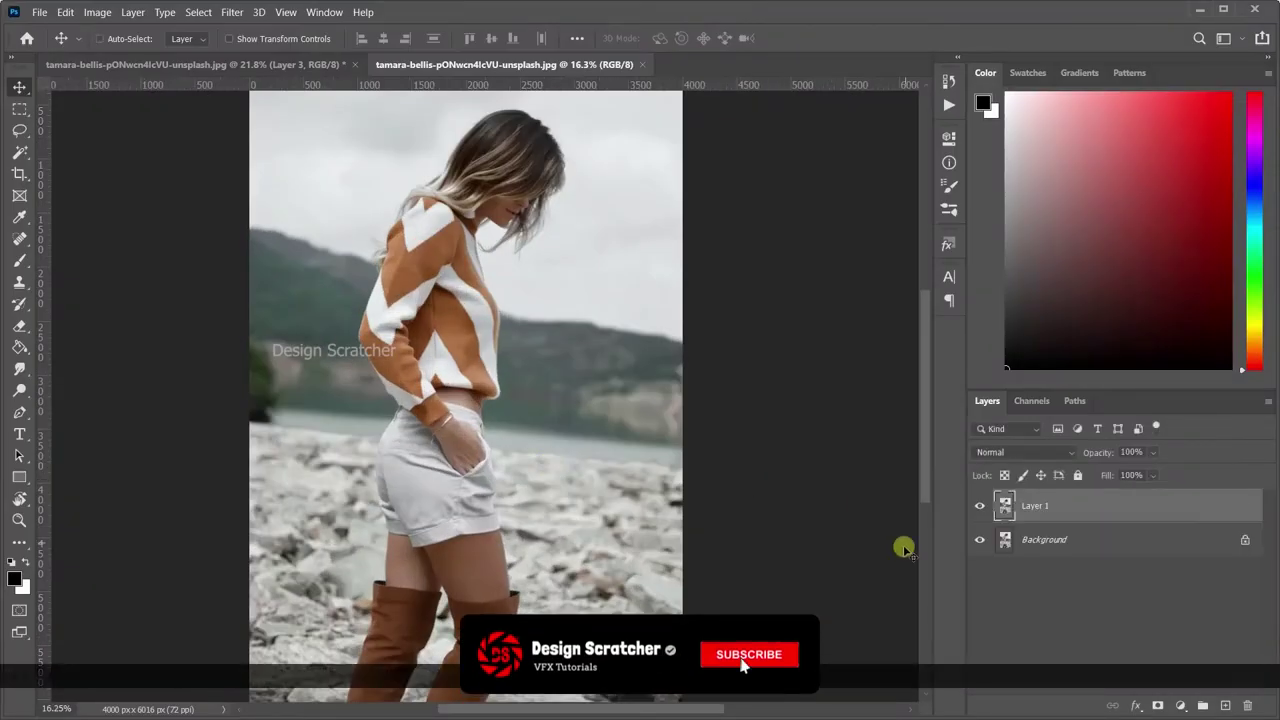
Switch to the Pen tool, hide the Background layer and zoom in on the sweater.
{"action": "key", "text": "p"}
{"action": "left_click", "coordinate": [980, 539]}
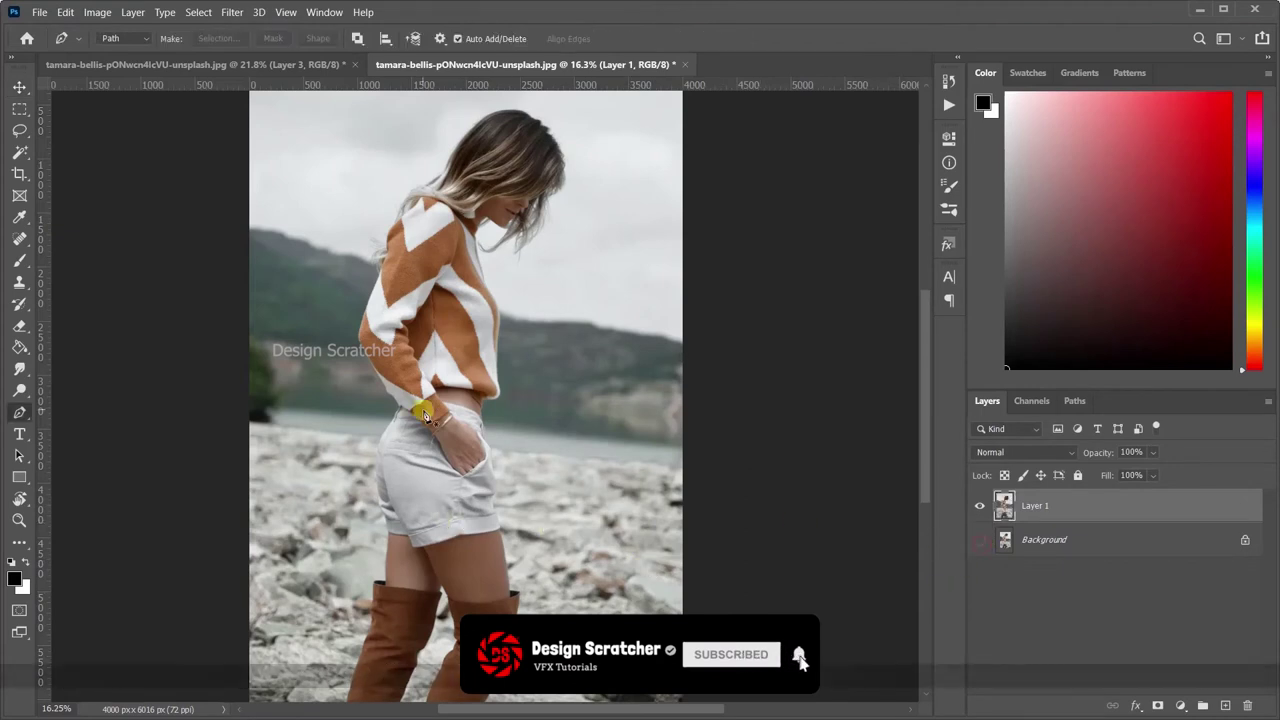
{"action": "scroll", "coordinate": [428, 420], "scroll_direction": "up", "scroll_amount": 5}
{"action": "scroll", "coordinate": [428, 462], "scroll_direction": "up", "scroll_amount": 3}
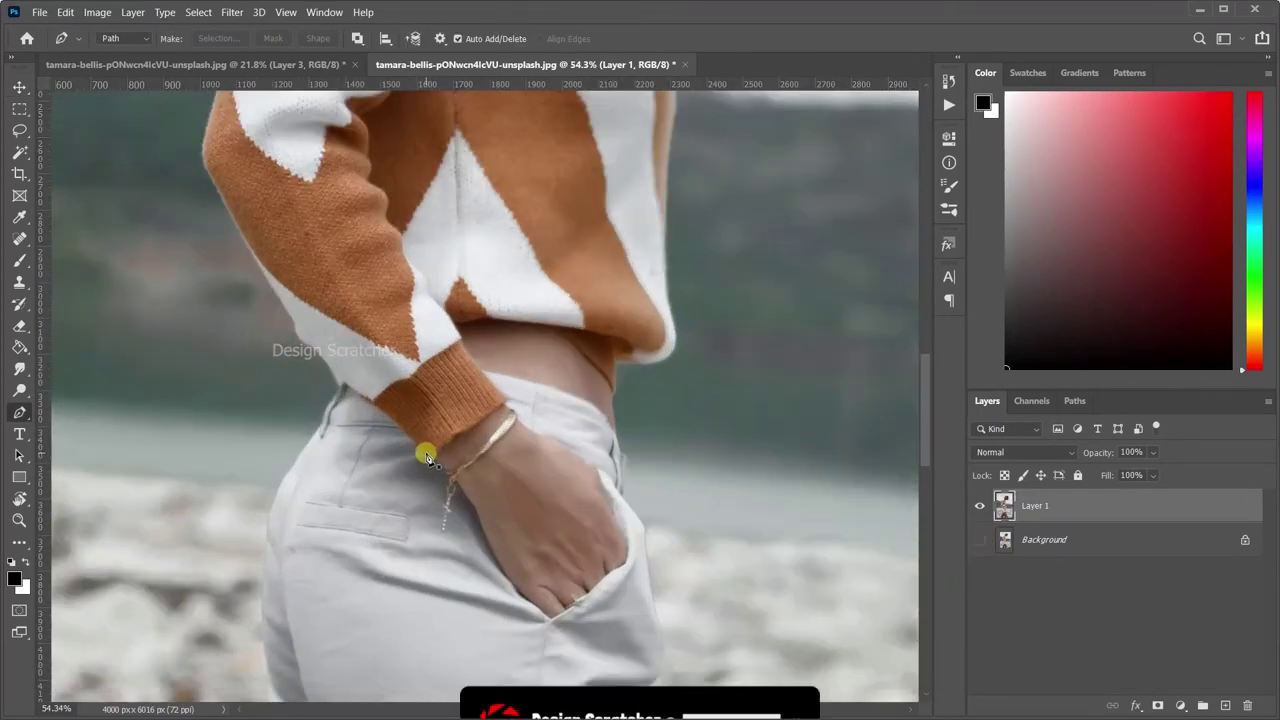
Trace a closed pen path around the orange sleeve cuff.
{"action": "left_click", "coordinate": [424, 455]}
{"action": "left_click_drag", "start_coordinate": [371, 401], "coordinate": [382, 392]}
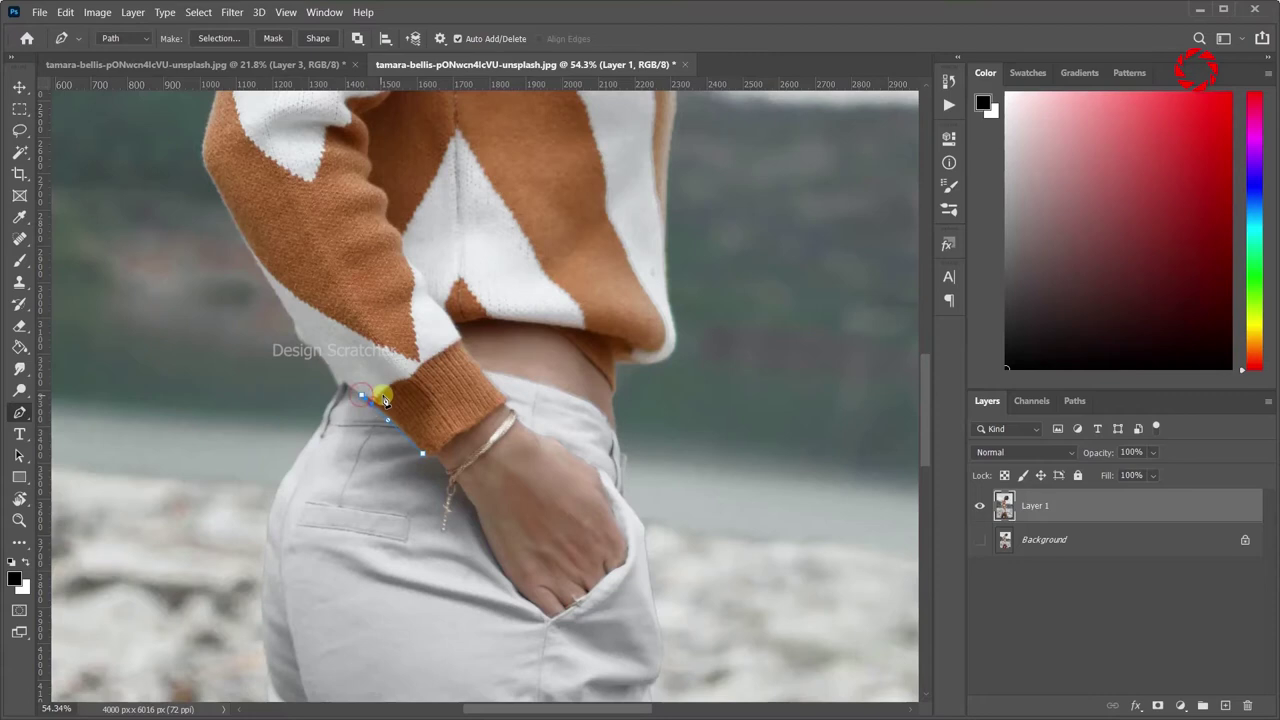
{"action": "left_click", "coordinate": [401, 379]}
{"action": "left_click_drag", "start_coordinate": [451, 347], "coordinate": [459, 342]}
{"action": "left_click", "coordinate": [507, 398]}
{"action": "left_click", "coordinate": [428, 457]}
{"action": "key", "text": "ctrl+Return"}
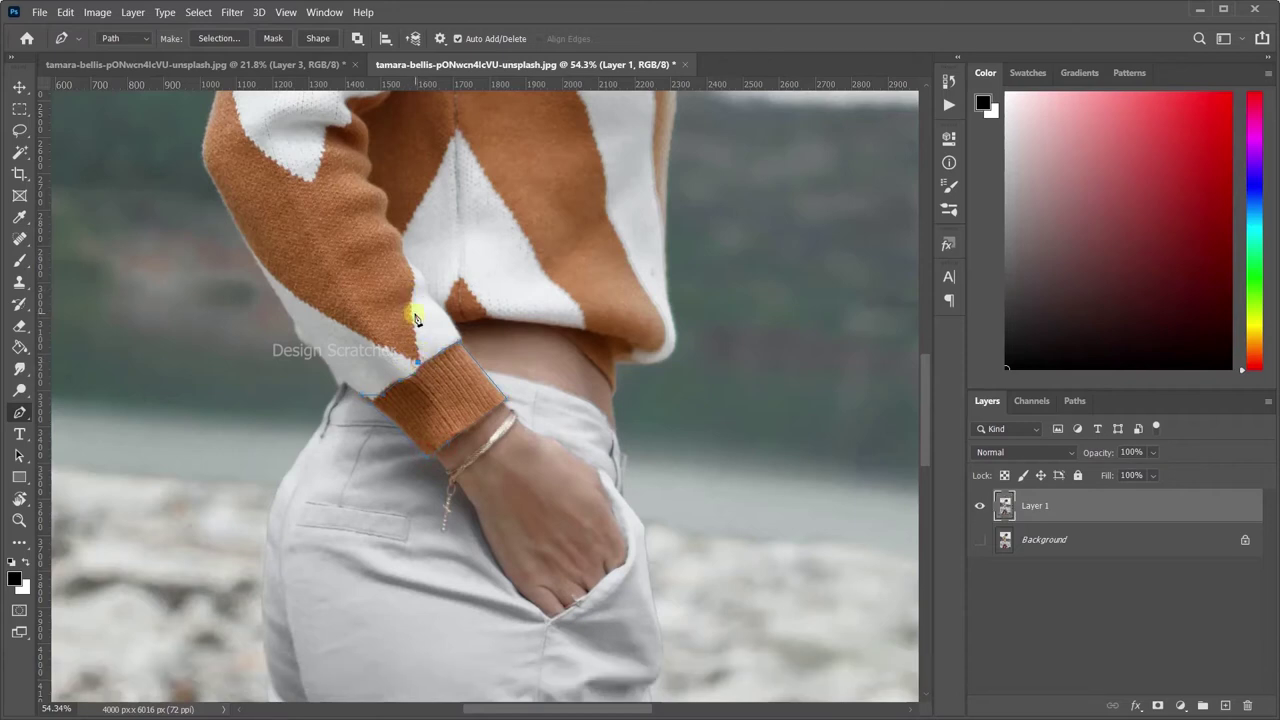
Outline the orange front panel from the sleeve, over the chevron tip, to the waist and right edge.
{"action": "left_click", "coordinate": [414, 313]}
{"action": "left_click", "coordinate": [414, 277]}
{"action": "left_click", "coordinate": [402, 246]}
{"action": "left_click", "coordinate": [403, 232]}
{"action": "left_click", "coordinate": [459, 128]}
{"action": "left_click", "coordinate": [581, 328]}
{"action": "left_click", "coordinate": [547, 323]}
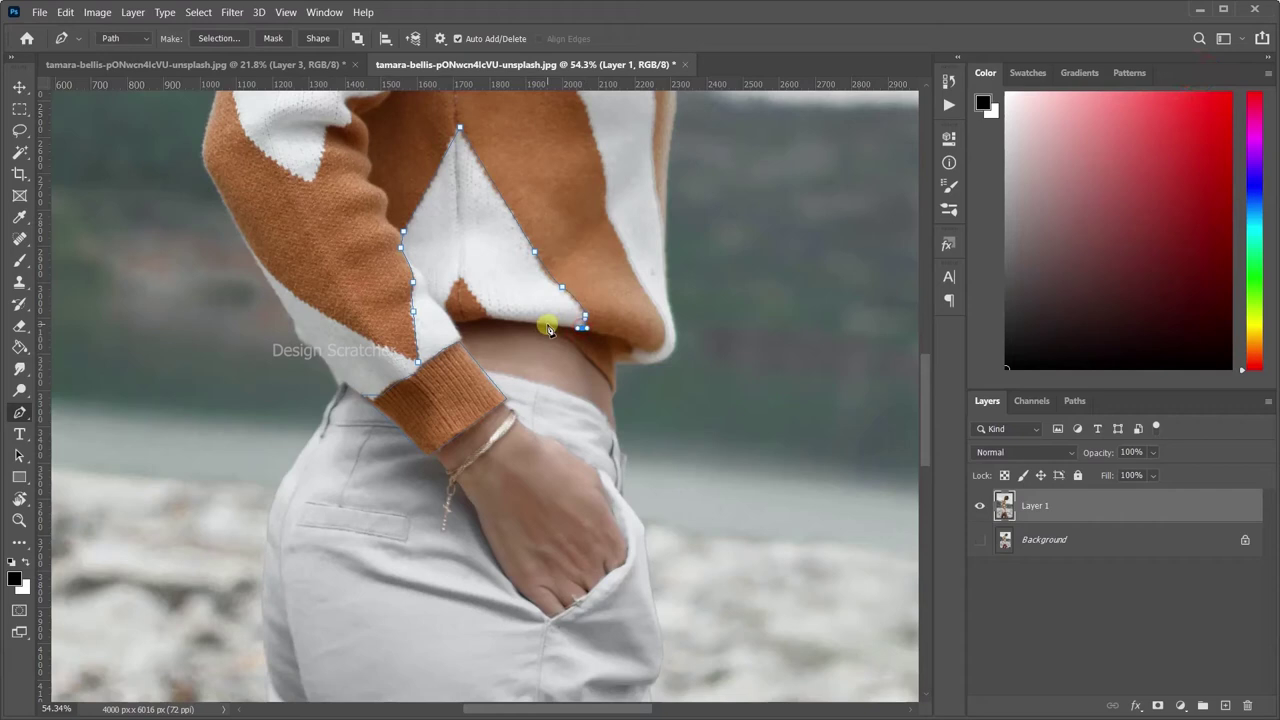
{"action": "left_click", "coordinate": [587, 356]}
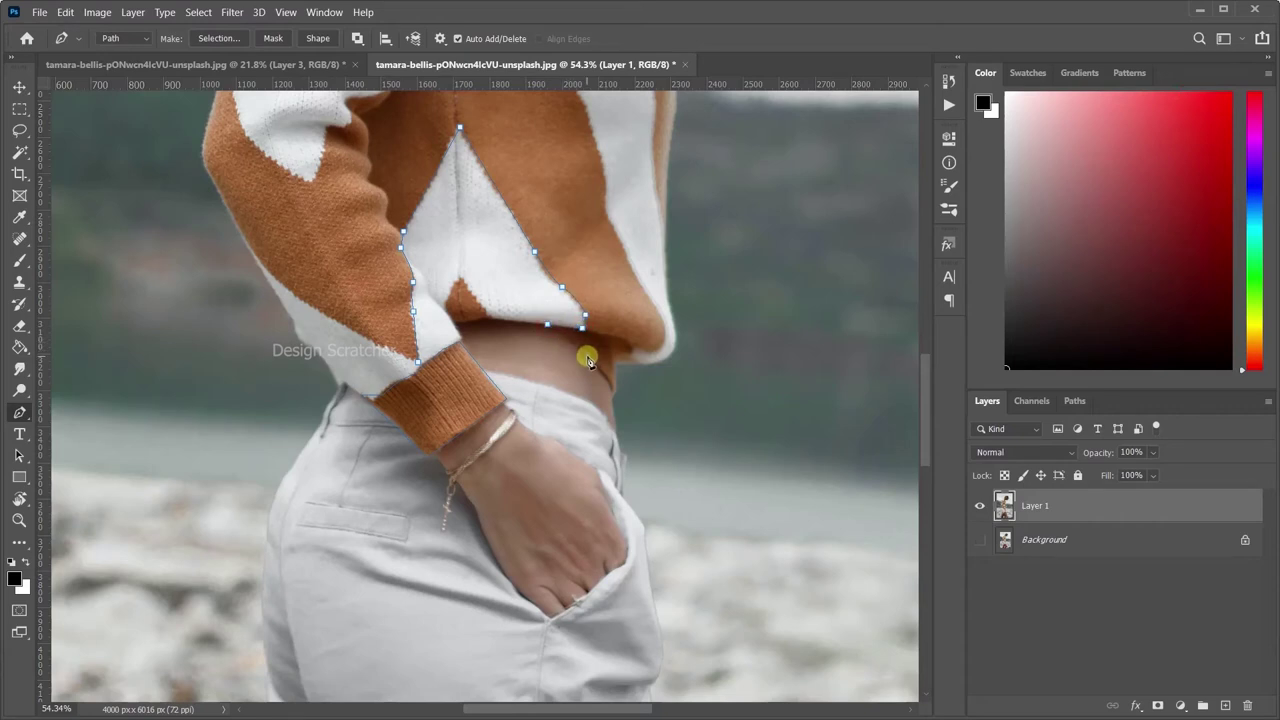
{"action": "left_click", "coordinate": [658, 311]}
{"action": "left_click", "coordinate": [629, 256]}
{"action": "left_click", "coordinate": [605, 176]}
Extend the panel outline up to the shoulder and down the white sleeve stripe.
{"action": "scroll", "coordinate": [603, 160], "scroll_direction": "up", "scroll_amount": 3}
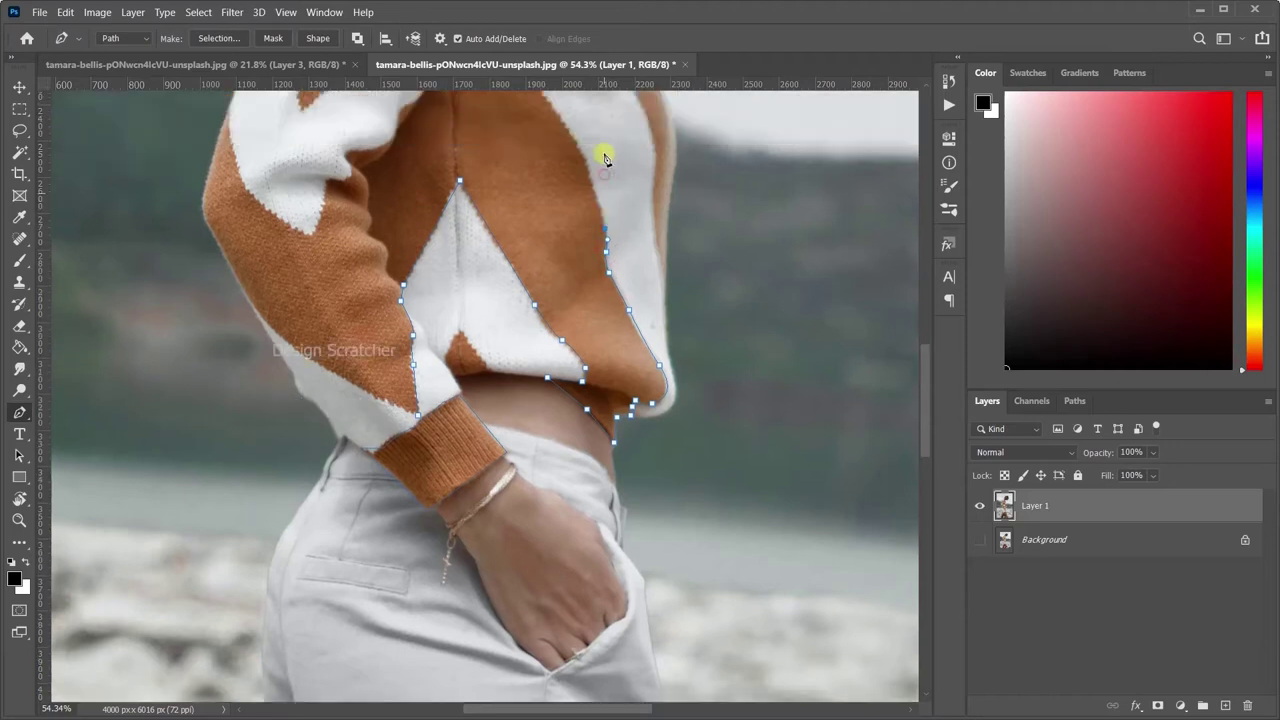
{"action": "scroll", "coordinate": [566, 165], "scroll_direction": "up", "scroll_amount": 2}
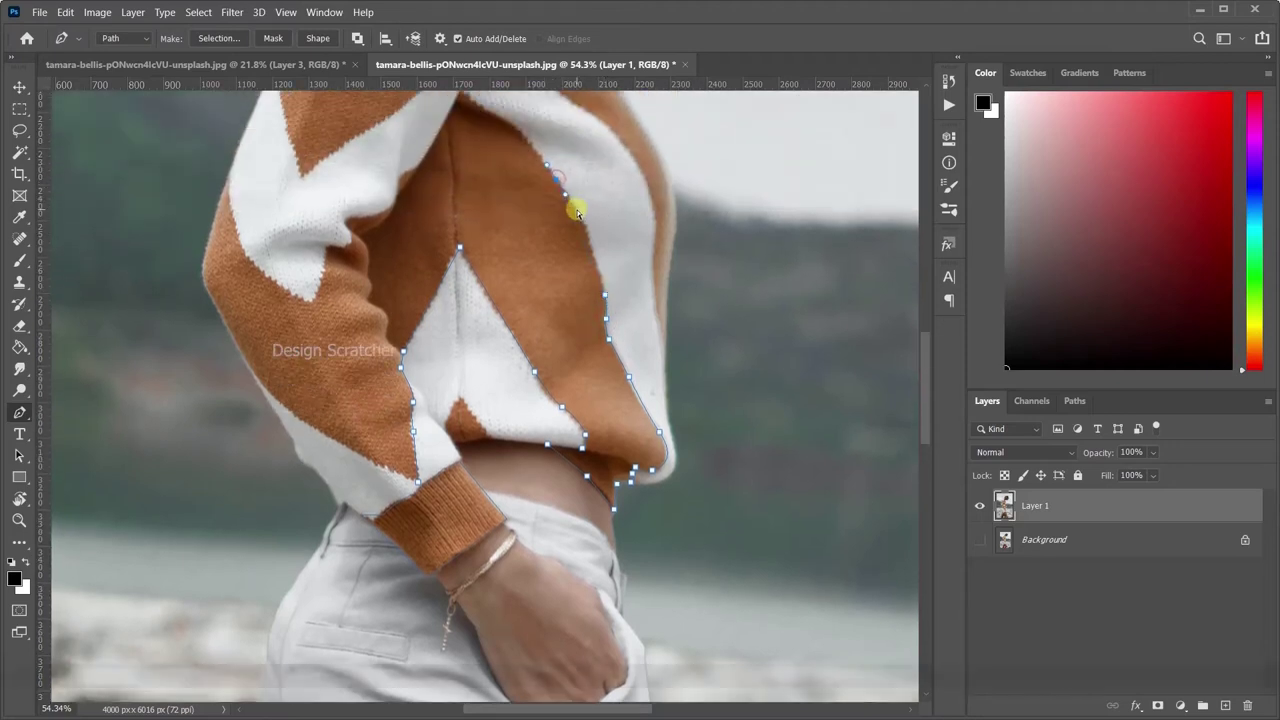
{"action": "left_click", "coordinate": [580, 211]}
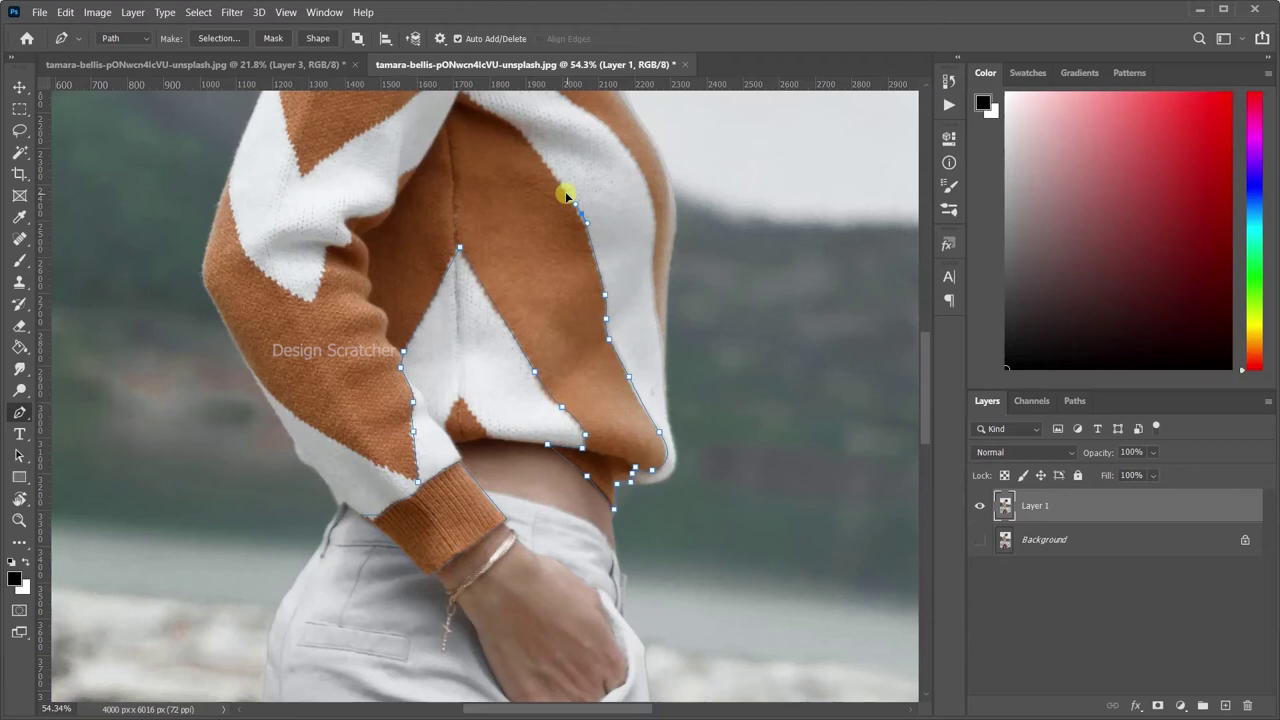
{"action": "left_click", "coordinate": [552, 170]}
{"action": "left_click", "coordinate": [524, 139]}
{"action": "left_click", "coordinate": [490, 112]}
{"action": "scroll", "coordinate": [485, 115], "scroll_direction": "up", "scroll_amount": 2}
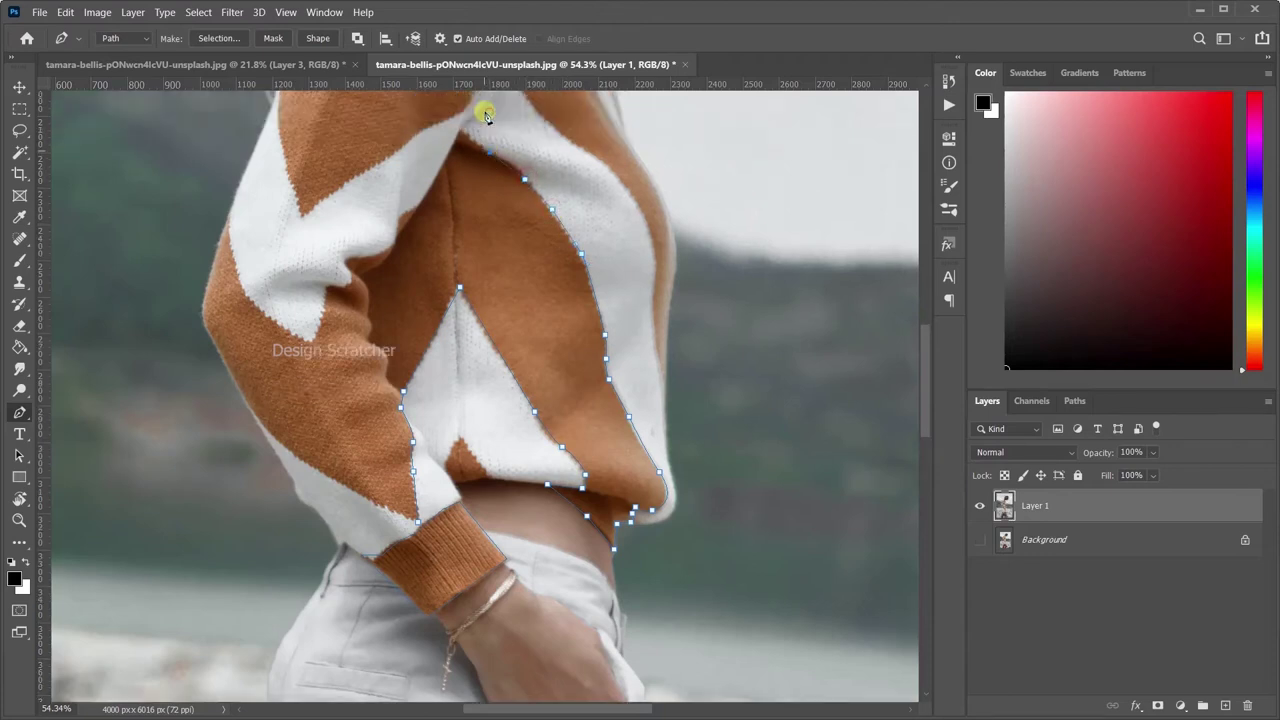
{"action": "left_click", "coordinate": [459, 143]}
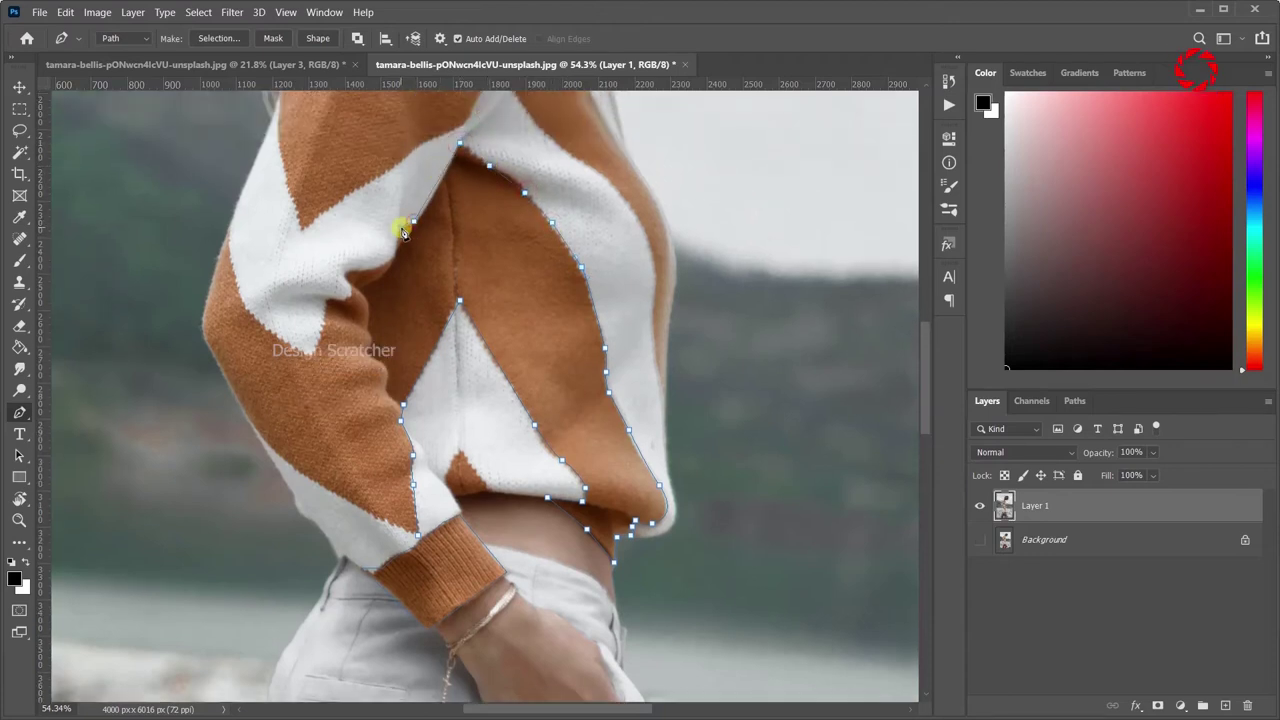
{"action": "left_click", "coordinate": [402, 229]}
{"action": "left_click", "coordinate": [393, 259]}
Trace around the orange sleeve panel and down its outer edge toward the cuff.
{"action": "left_click", "coordinate": [348, 272]}
{"action": "left_click", "coordinate": [344, 292]}
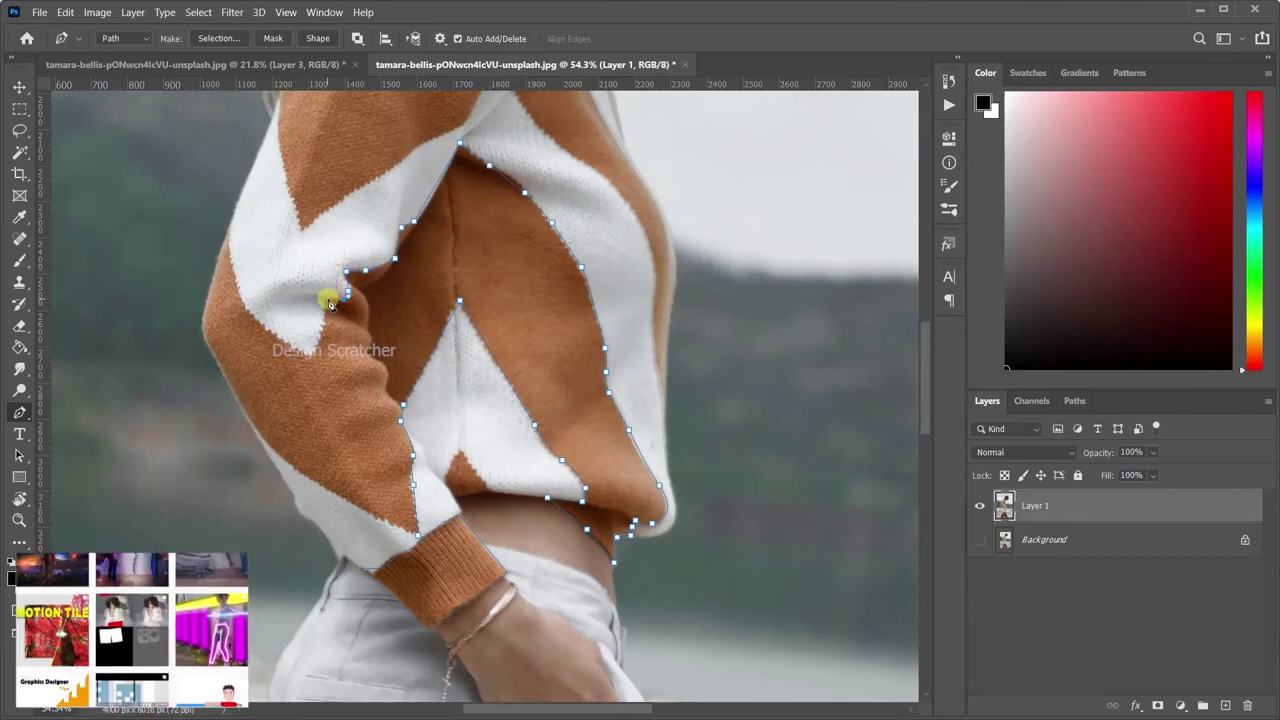
{"action": "left_click", "coordinate": [312, 351]}
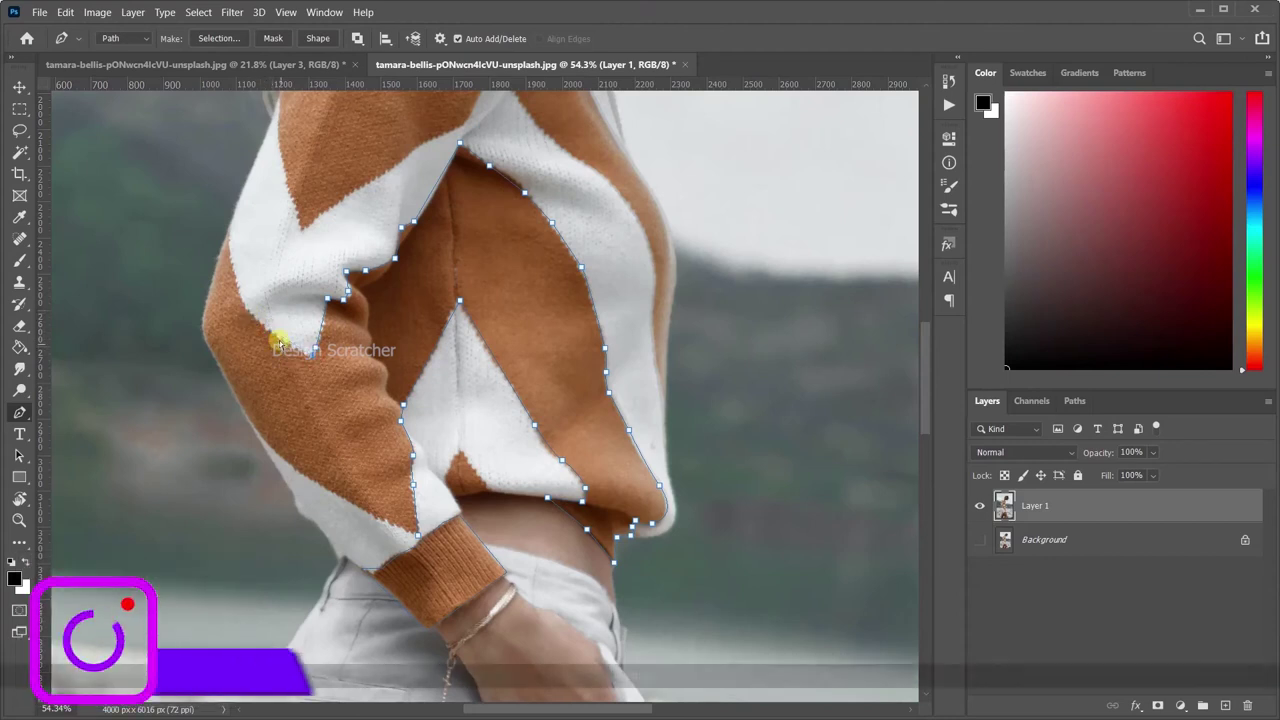
{"action": "left_click", "coordinate": [278, 337]}
{"action": "left_click", "coordinate": [249, 302]}
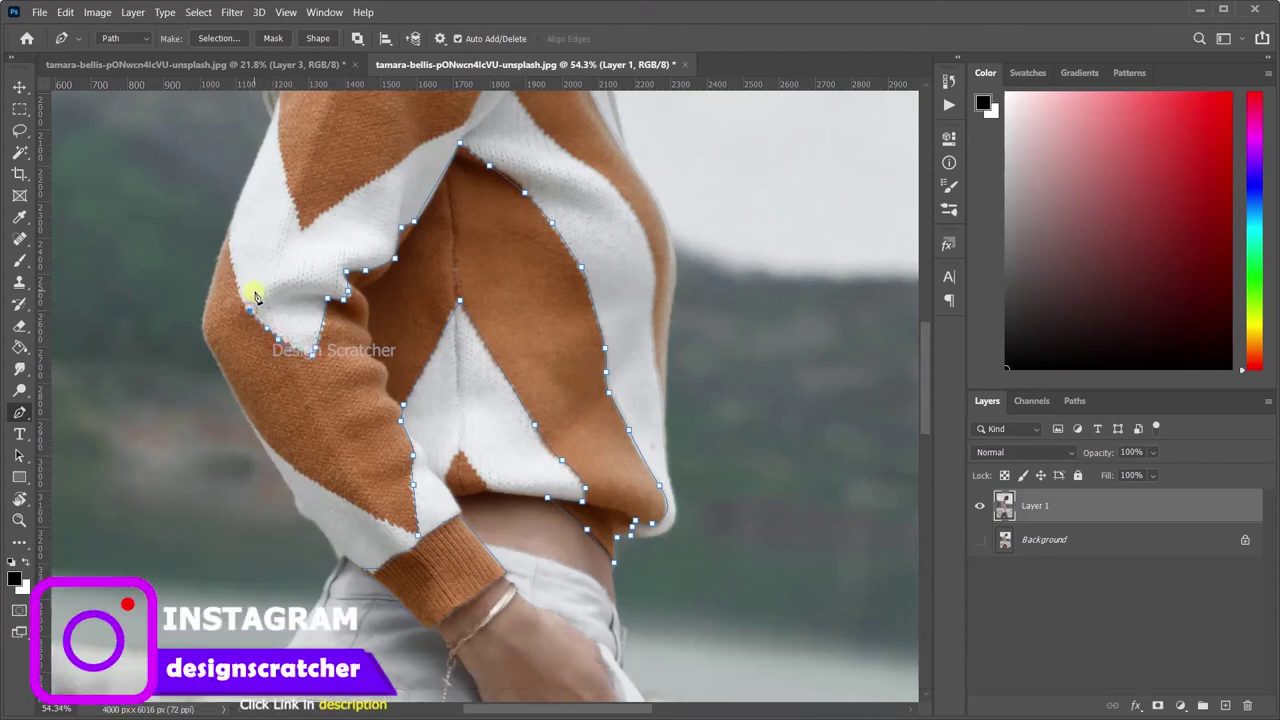
{"action": "left_click", "coordinate": [228, 233]}
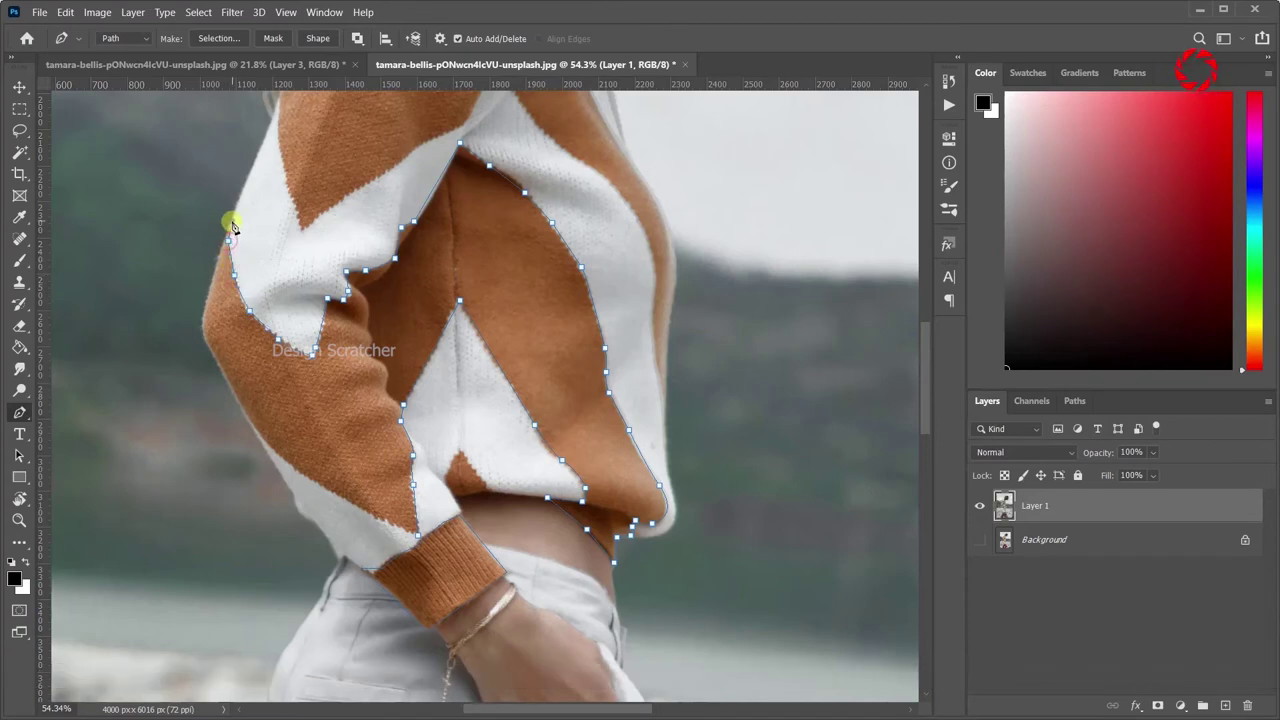
{"action": "left_click", "coordinate": [232, 221]}
{"action": "left_click", "coordinate": [205, 304]}
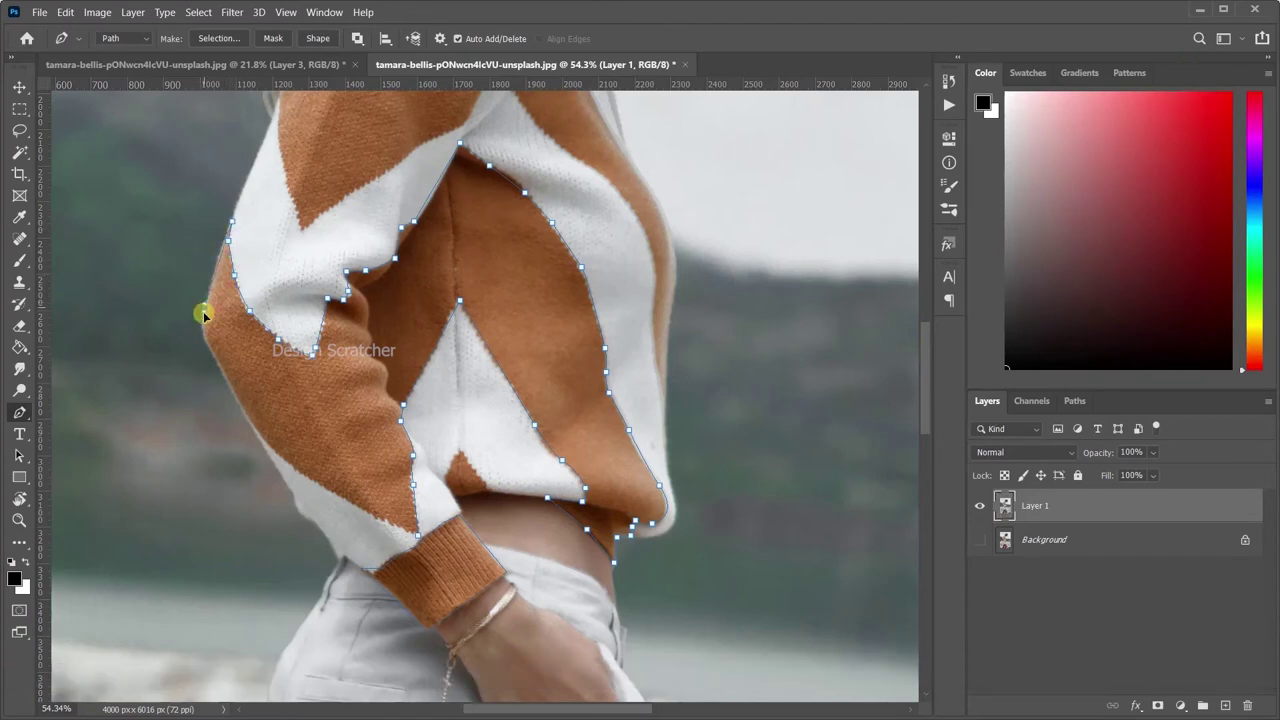
{"action": "left_click", "coordinate": [234, 396]}
{"action": "left_click", "coordinate": [266, 445]}
{"action": "left_click", "coordinate": [338, 496]}
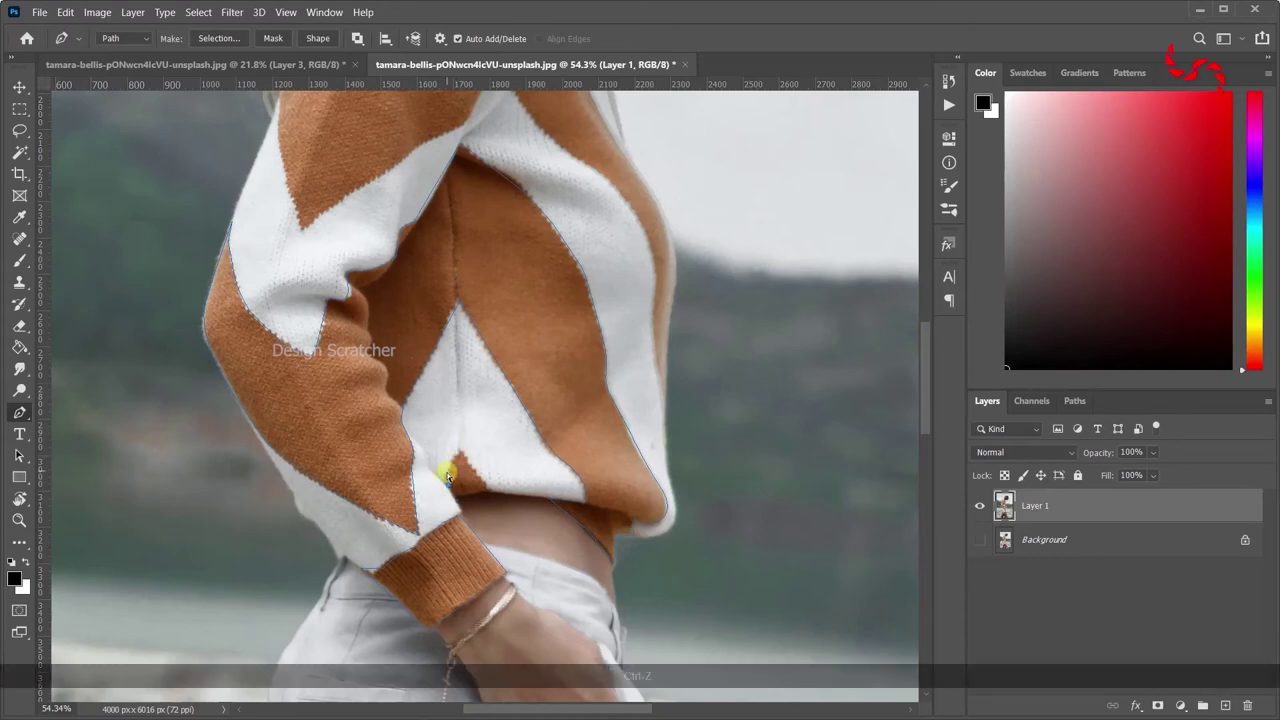
Close the orange panel outline and start a new path along the upper sleeve stripe.
{"action": "left_click", "coordinate": [459, 459]}
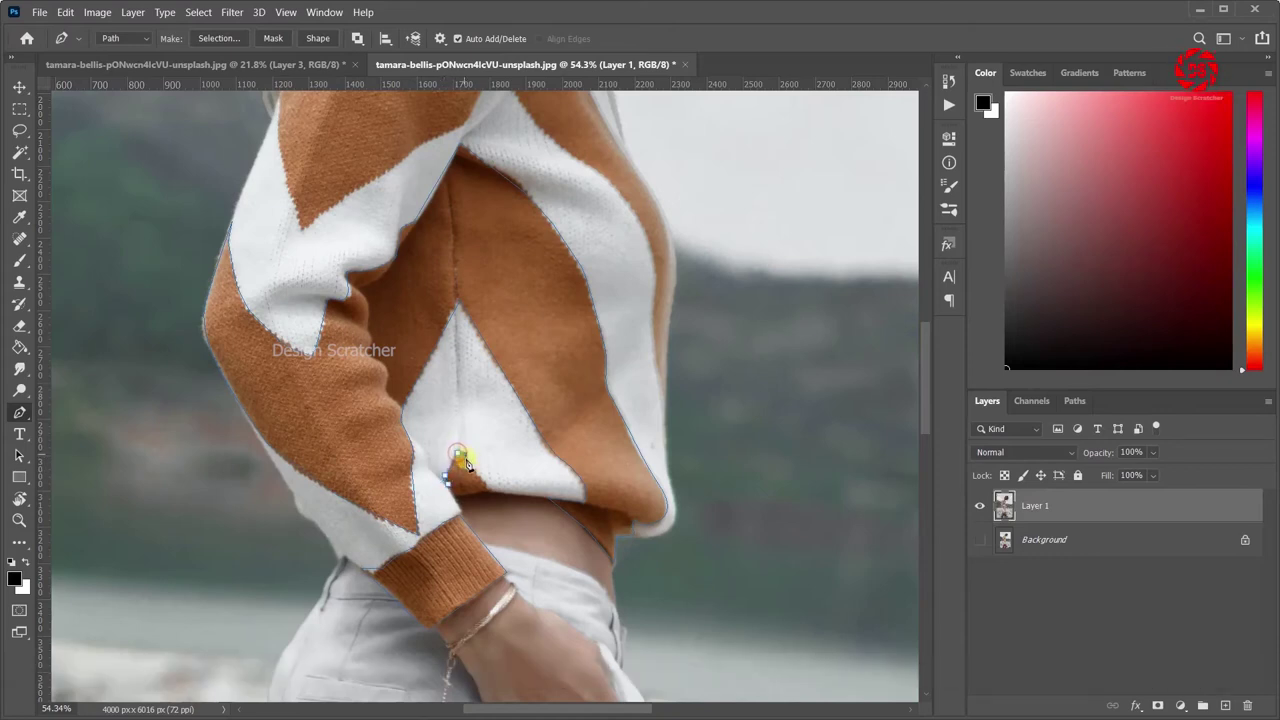
{"action": "left_click", "coordinate": [485, 487]}
{"action": "scroll", "coordinate": [486, 423], "scroll_direction": "up", "scroll_amount": 3}
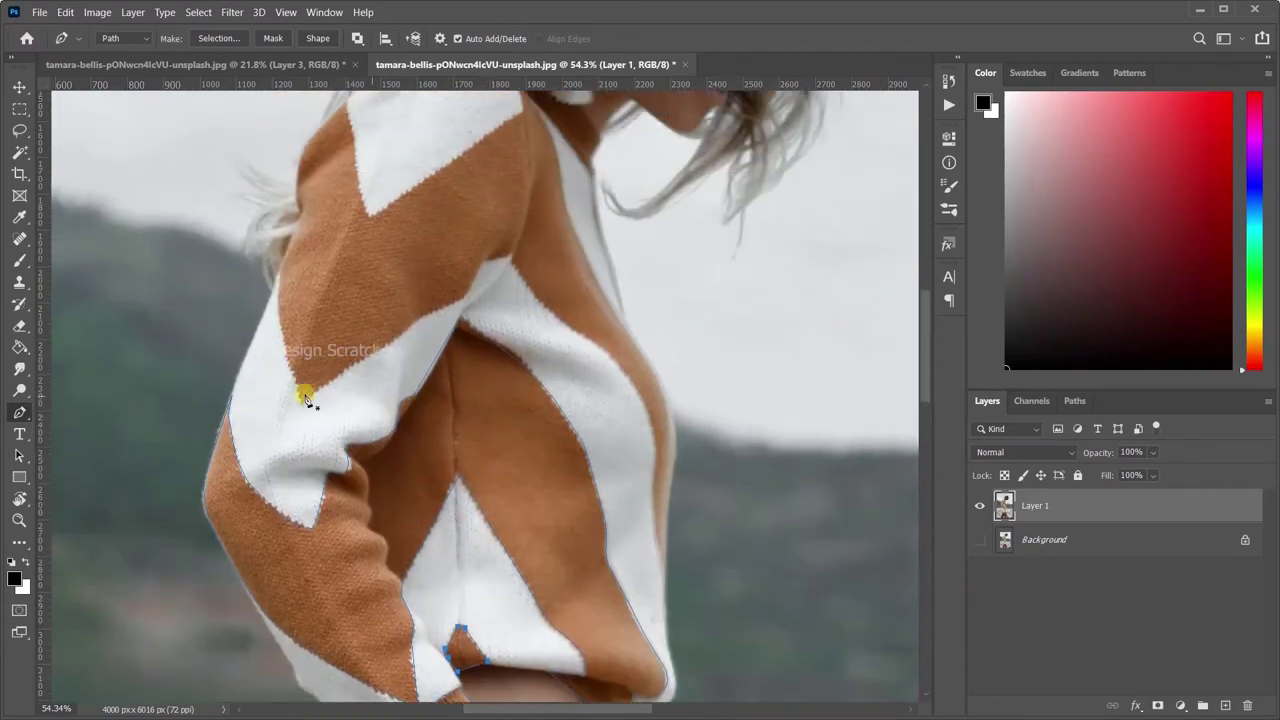
{"action": "left_click", "coordinate": [302, 401]}
{"action": "left_click", "coordinate": [362, 360]}
{"action": "left_click", "coordinate": [392, 345]}
{"action": "left_click", "coordinate": [415, 321]}
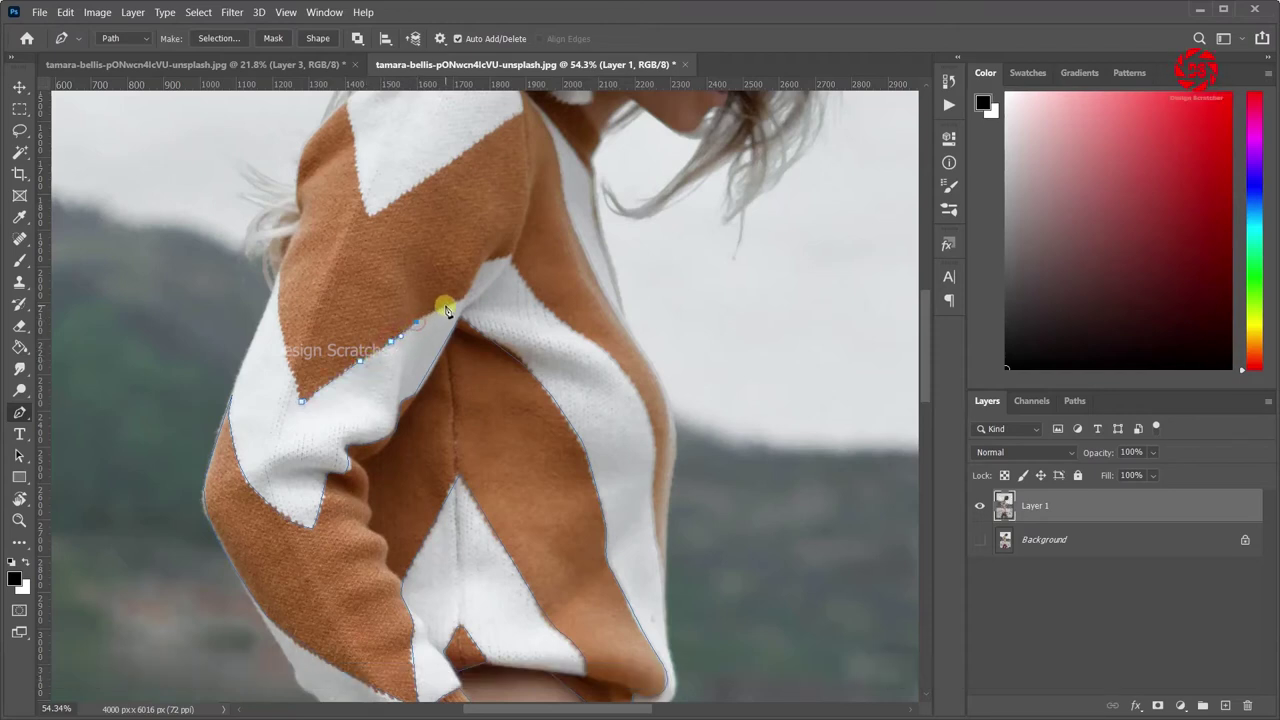
{"action": "left_click", "coordinate": [446, 304]}
{"action": "left_click", "coordinate": [460, 300]}
Continue the path down the chest edge of the sweater front, redoing misplaced anchors.
{"action": "scroll", "coordinate": [484, 296], "scroll_direction": "right", "scroll_amount": 2}
{"action": "scroll", "coordinate": [478, 303], "scroll_direction": "up", "scroll_amount": 2}
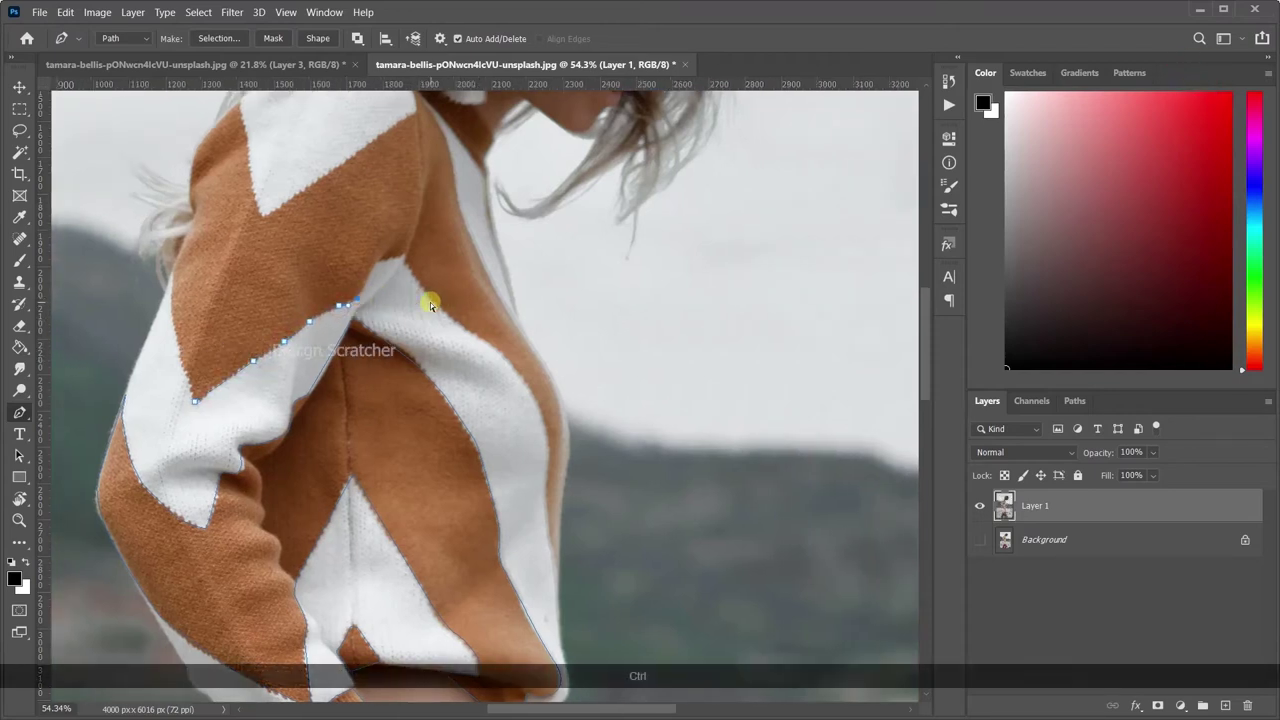
{"action": "scroll", "coordinate": [430, 302], "scroll_direction": "right", "scroll_amount": 1}
{"action": "left_click", "coordinate": [392, 326]}
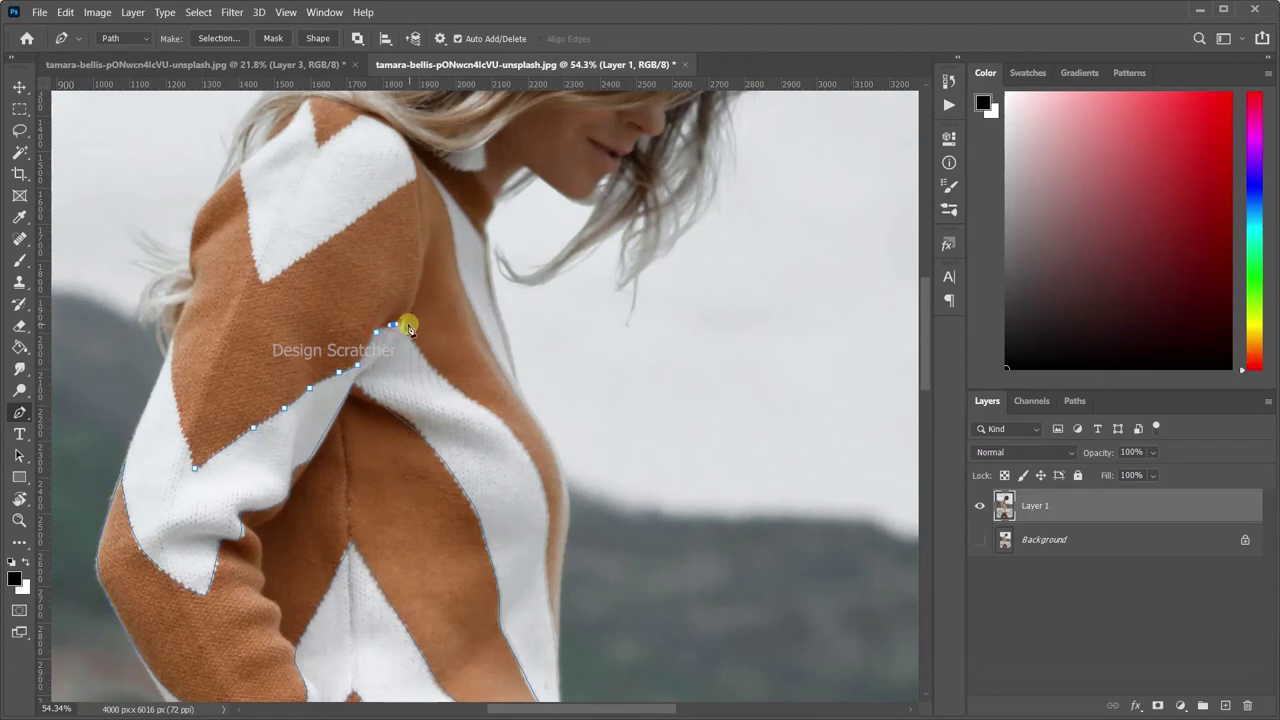
{"action": "left_click", "coordinate": [412, 334]}
{"action": "key", "text": "ctrl+z"}
{"action": "key", "text": "ctrl+z"}
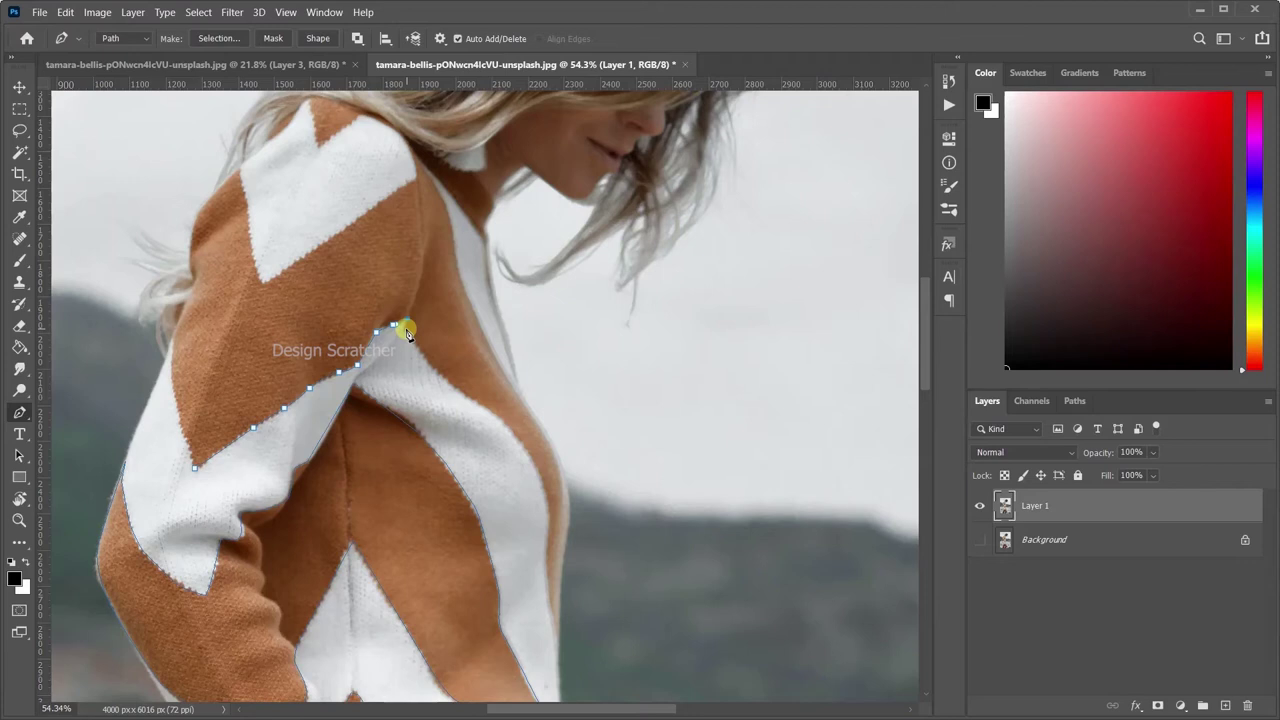
{"action": "left_click", "coordinate": [432, 367]}
{"action": "left_click", "coordinate": [443, 379]}
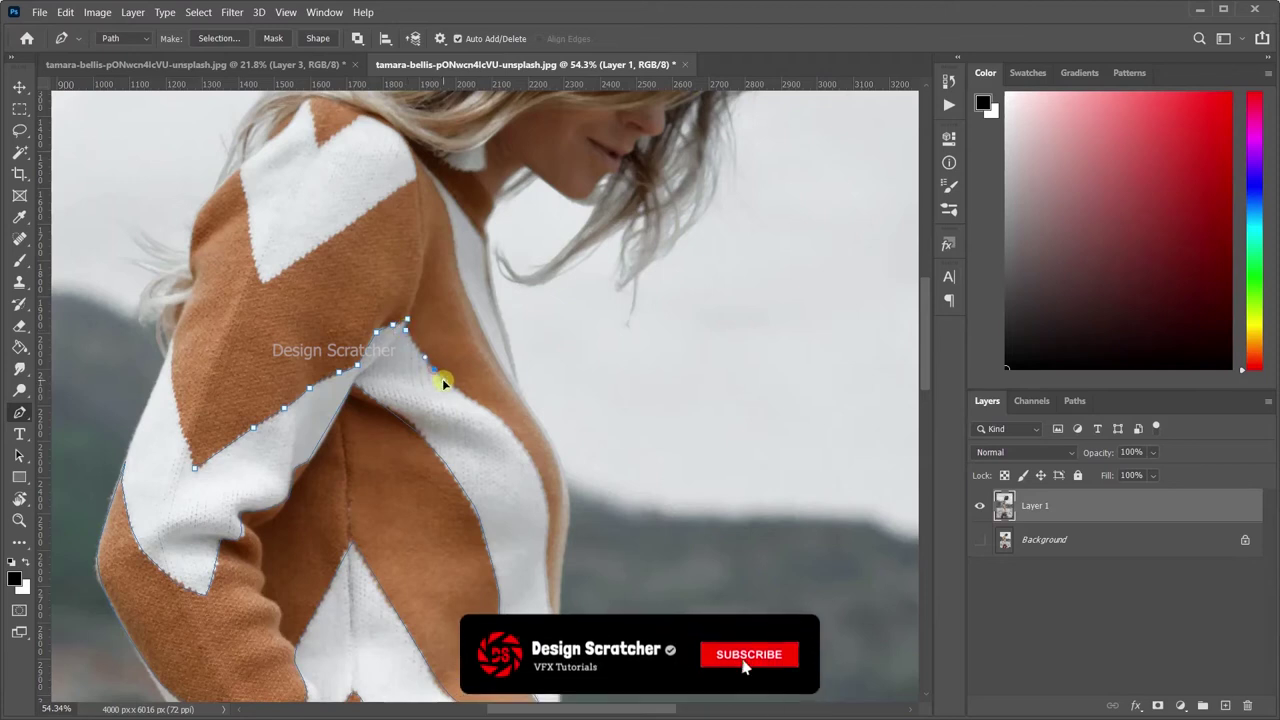
{"action": "left_click", "coordinate": [497, 418]}
{"action": "left_click", "coordinate": [539, 478]}
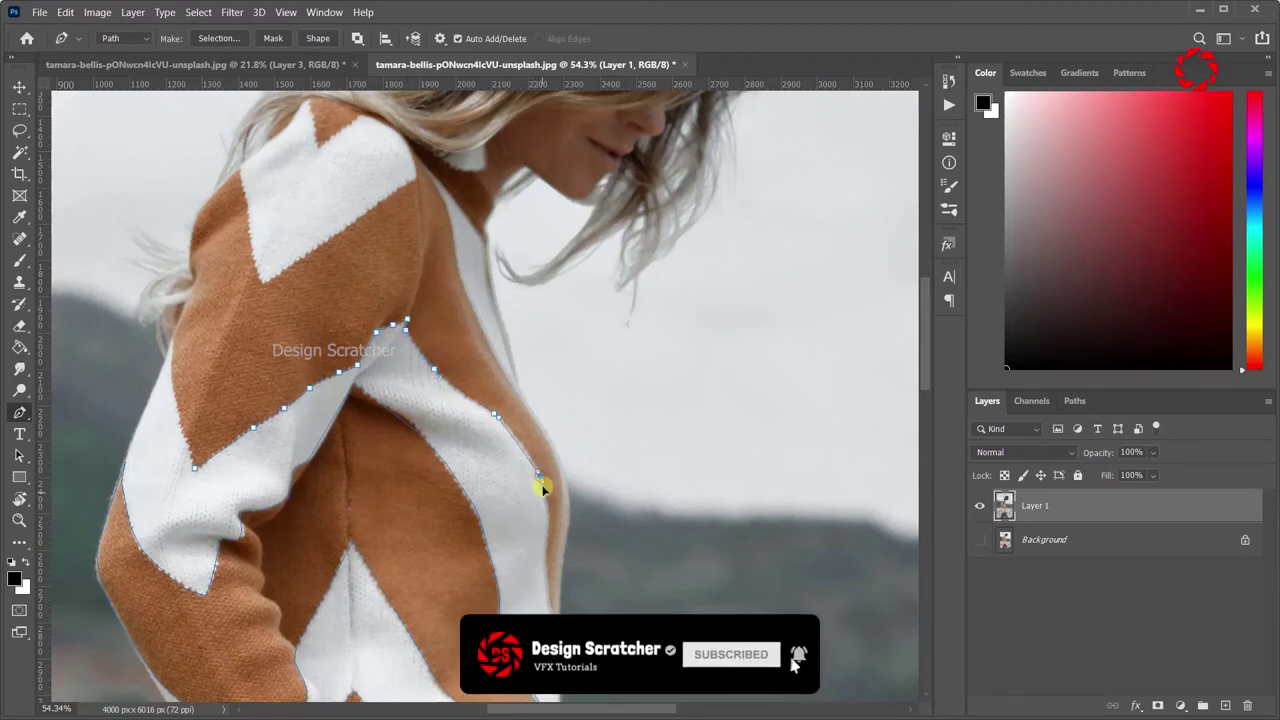
{"action": "scroll", "coordinate": [540, 480], "scroll_direction": "down", "scroll_amount": 1}
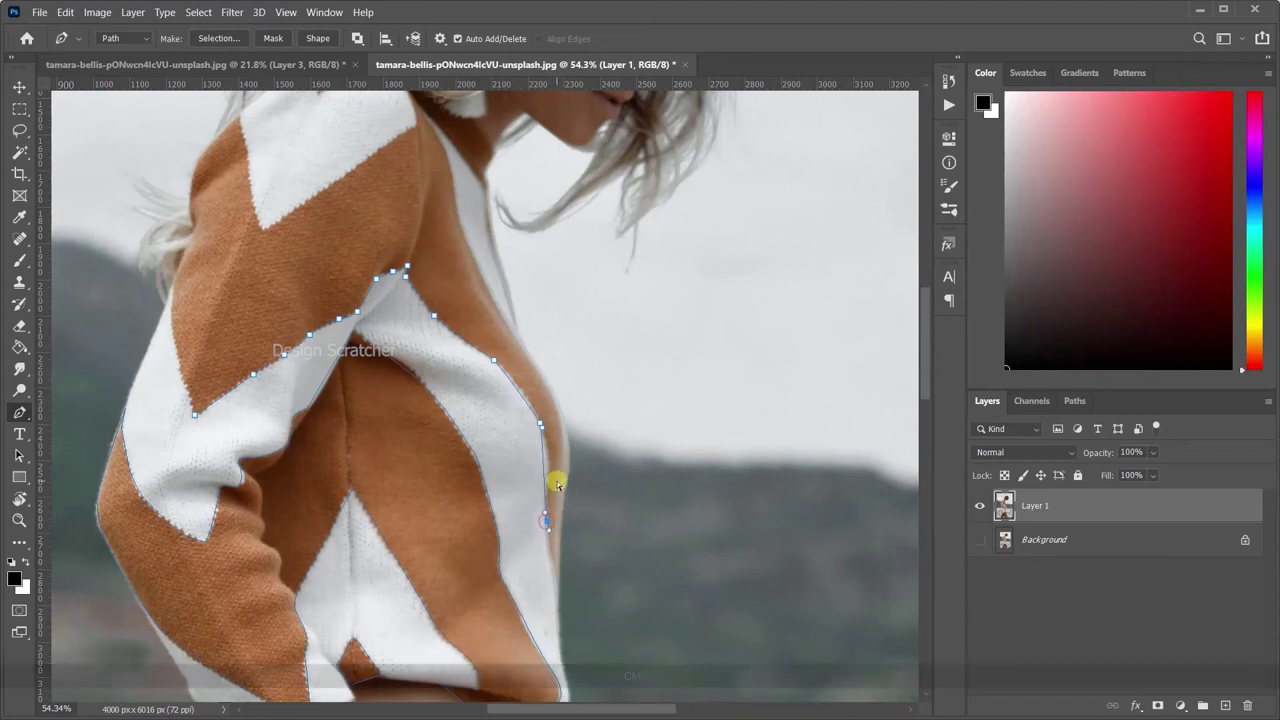
{"action": "left_click_drag", "start_coordinate": [548, 489], "coordinate": [545, 507]}
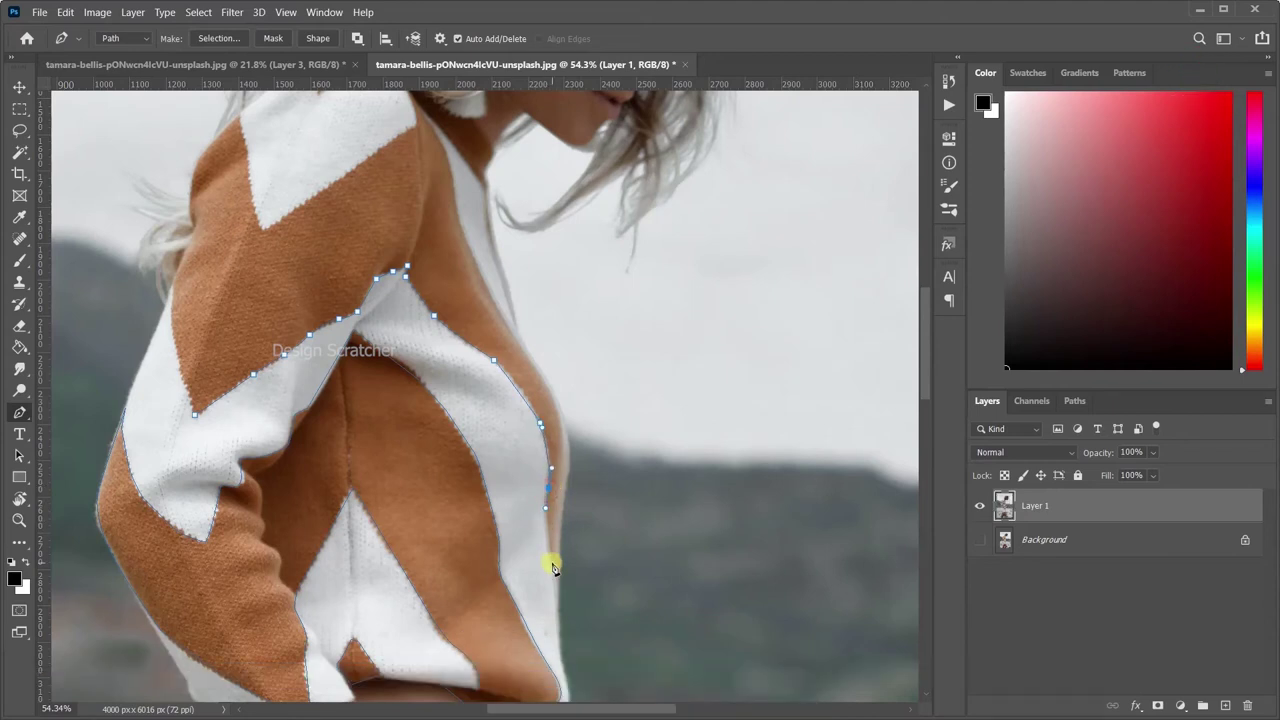
{"action": "left_click_drag", "start_coordinate": [559, 605], "coordinate": [564, 485]}
Place curved anchors up the neckline toward the collar, breaking handles where needed.
{"action": "scroll", "coordinate": [497, 310], "scroll_direction": "up", "scroll_amount": 3}
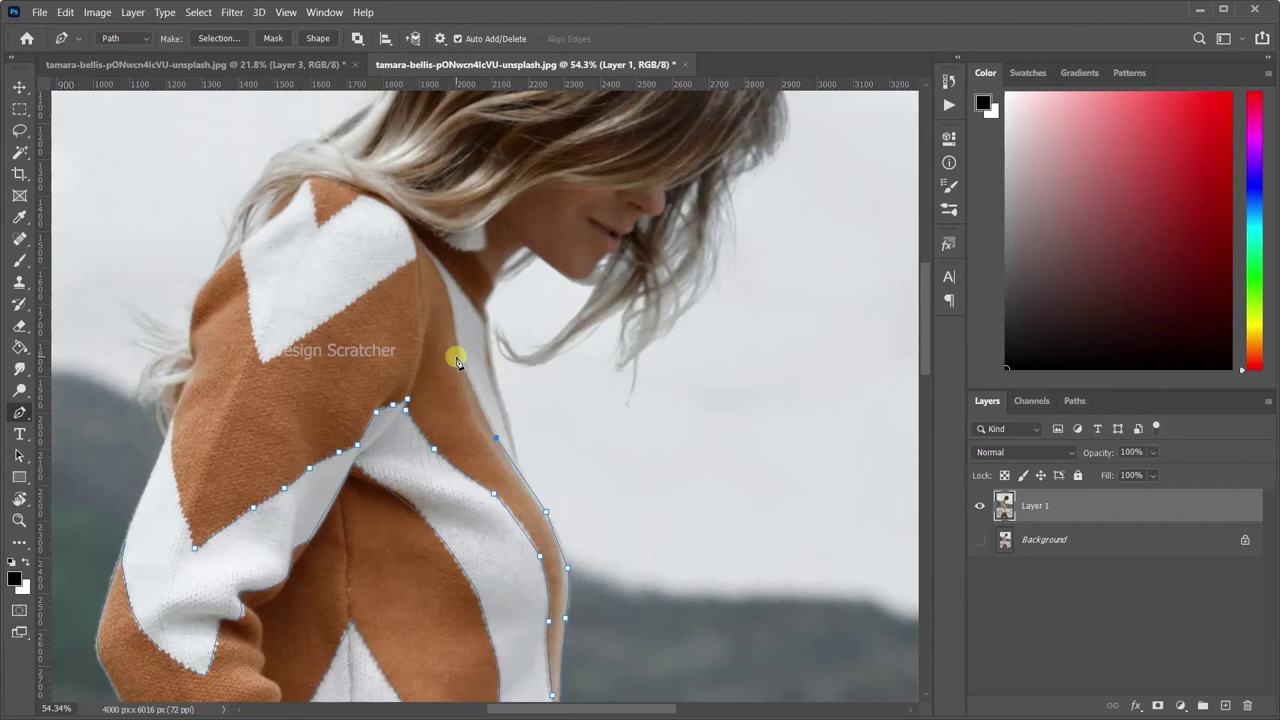
{"action": "left_click_drag", "start_coordinate": [445, 323], "coordinate": [423, 247]}
{"action": "left_click_drag", "start_coordinate": [442, 269], "coordinate": [488, 326]}
{"action": "key", "text": "ctrl+z"}
{"action": "left_click_drag", "start_coordinate": [485, 324], "coordinate": [487, 360]}
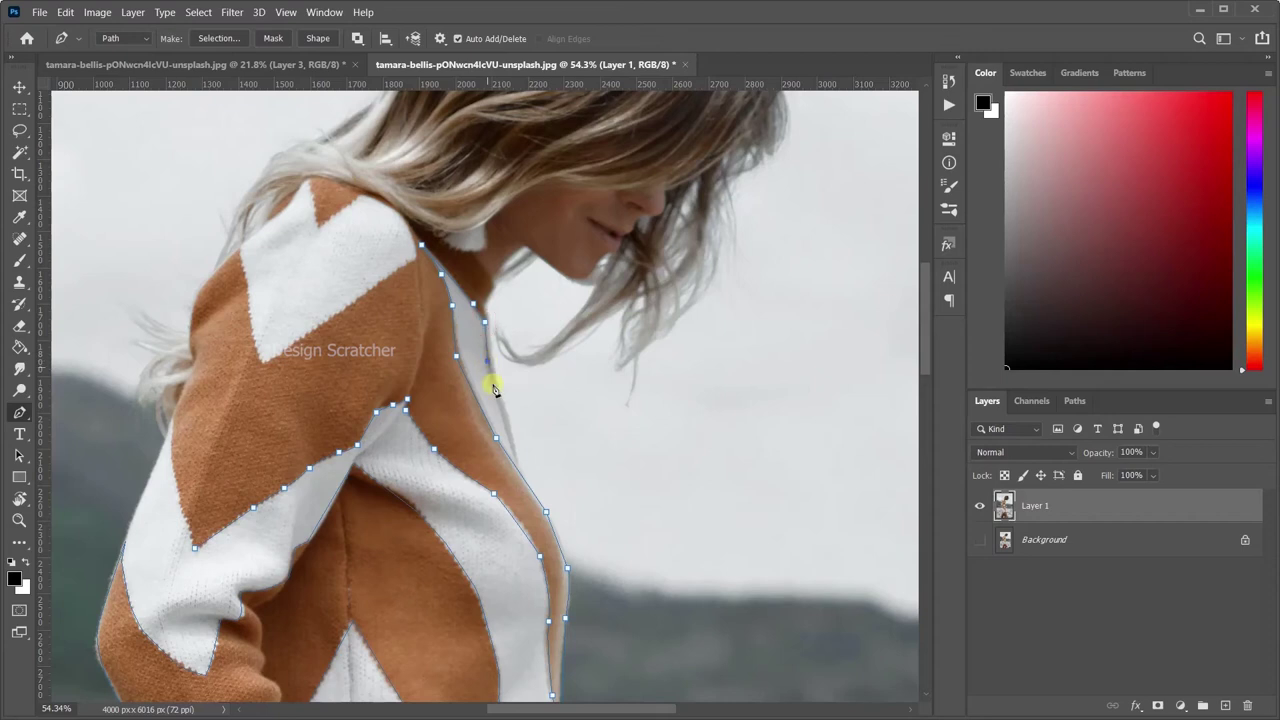
{"action": "left_click_drag", "start_coordinate": [516, 462], "coordinate": [528, 485]}
{"action": "left_click", "coordinate": [516, 456], "text": "alt"}
{"action": "left_click_drag", "start_coordinate": [492, 345], "coordinate": [490, 326]}
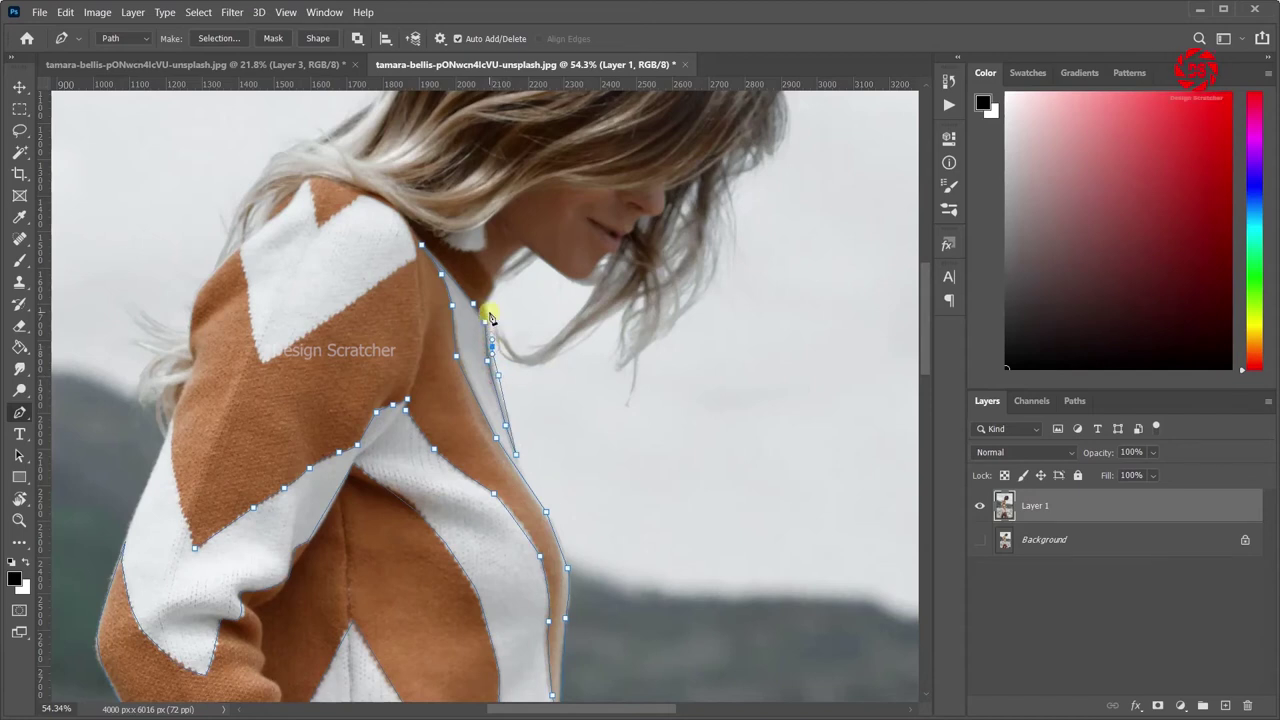
{"action": "left_click", "coordinate": [494, 287]}
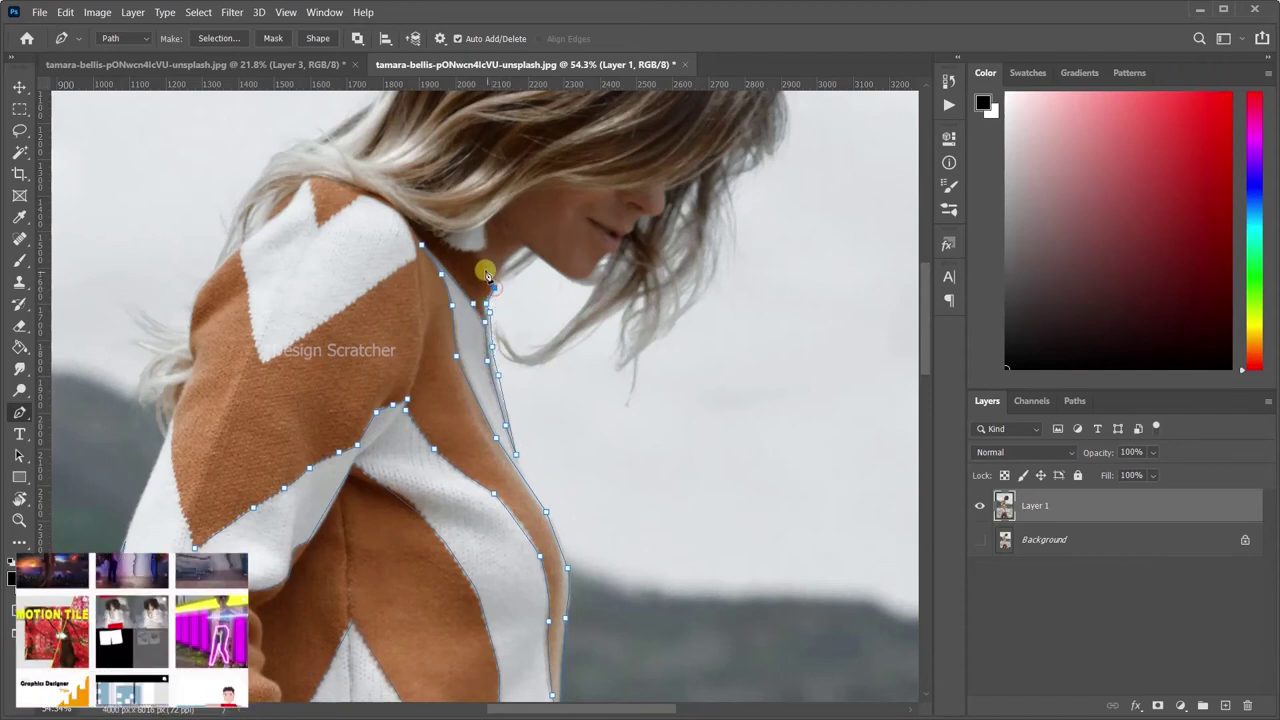
{"action": "left_click_drag", "start_coordinate": [471, 253], "coordinate": [434, 234]}
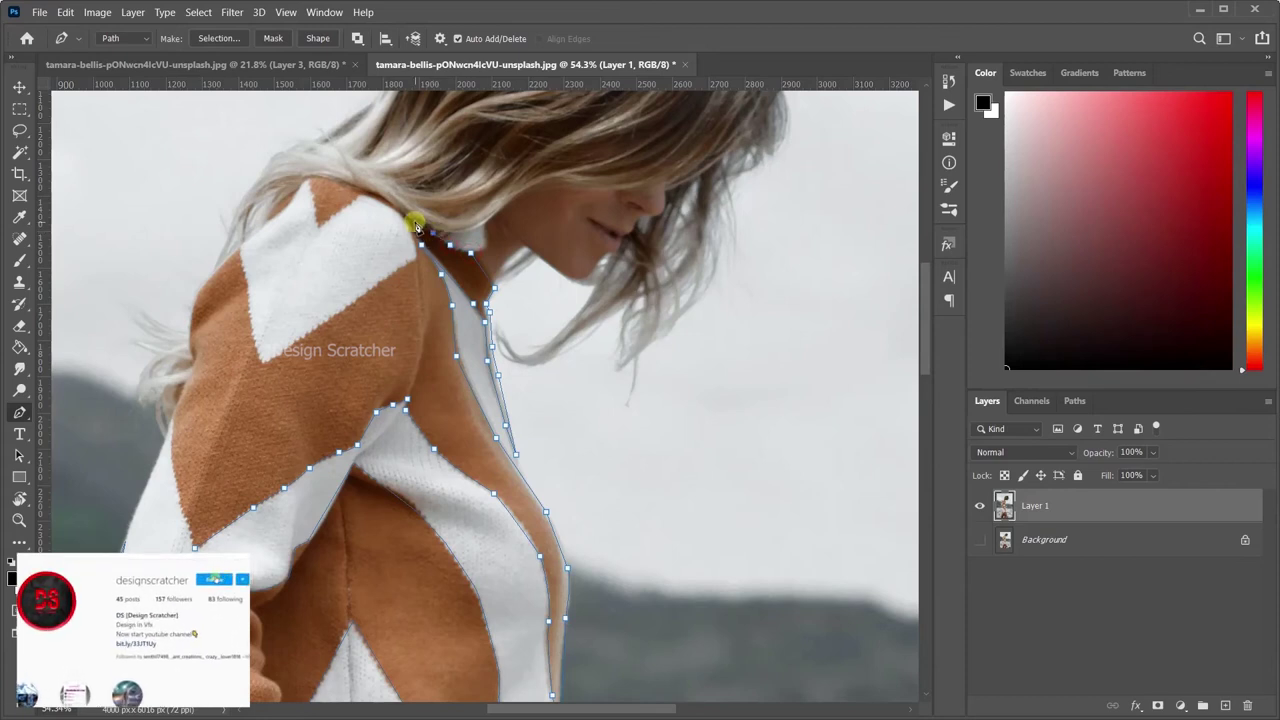
Add anchors across the top of the shoulder, undoing misplaced ones.
{"action": "left_click", "coordinate": [371, 193]}
{"action": "left_click", "coordinate": [311, 176]}
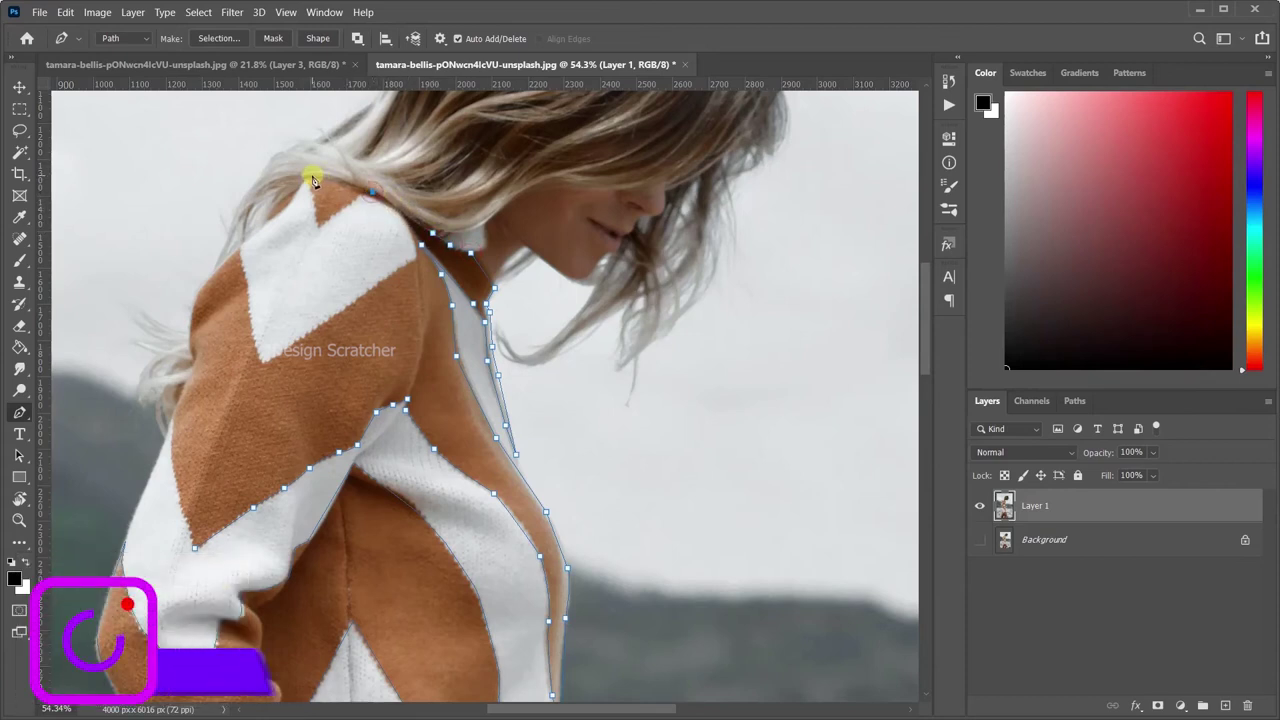
{"action": "left_click", "coordinate": [267, 209]}
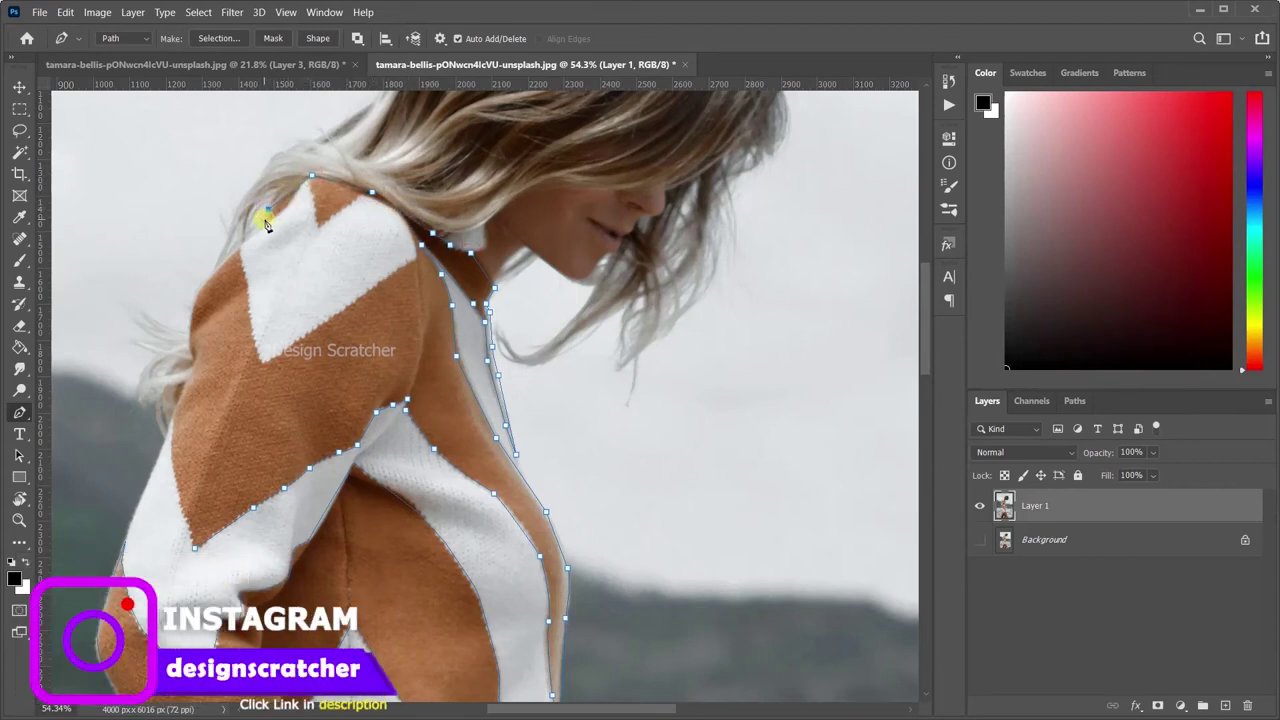
{"action": "left_click", "coordinate": [243, 240]}
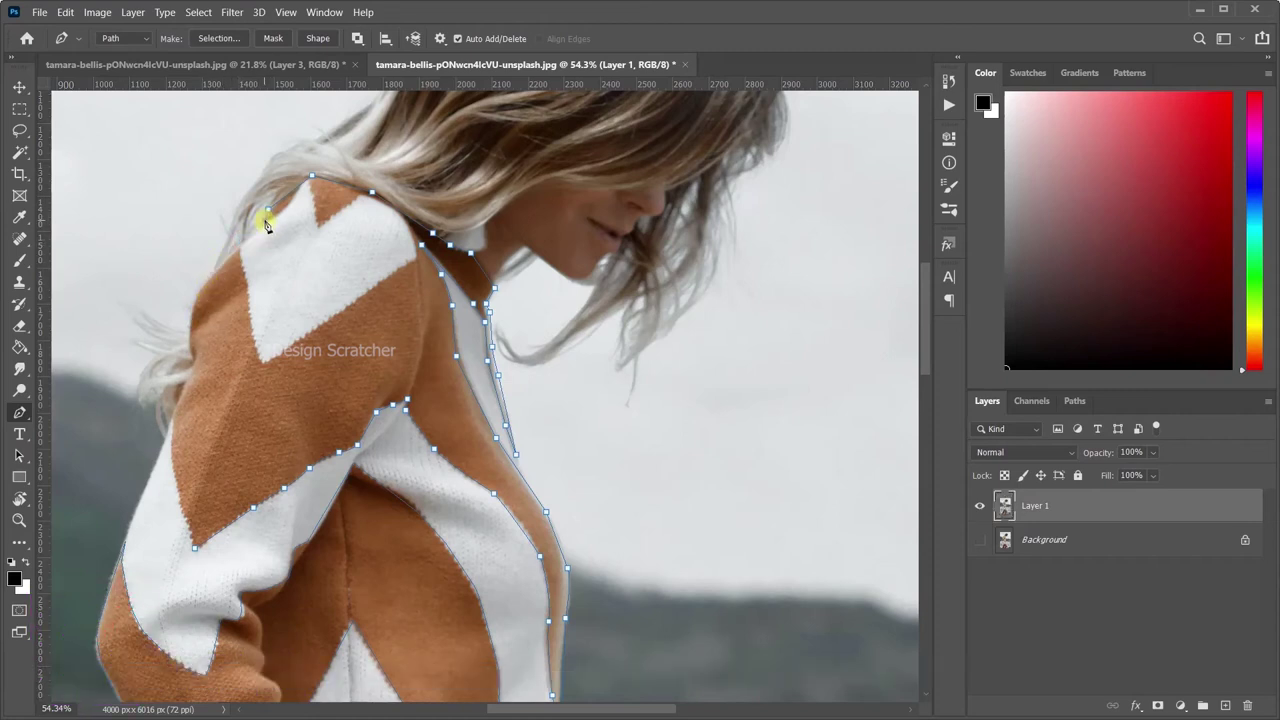
{"action": "key", "text": "ctrl+z"}
{"action": "key", "text": "ctrl+z"}
{"action": "left_click", "coordinate": [310, 181]}
{"action": "left_click", "coordinate": [359, 199]}
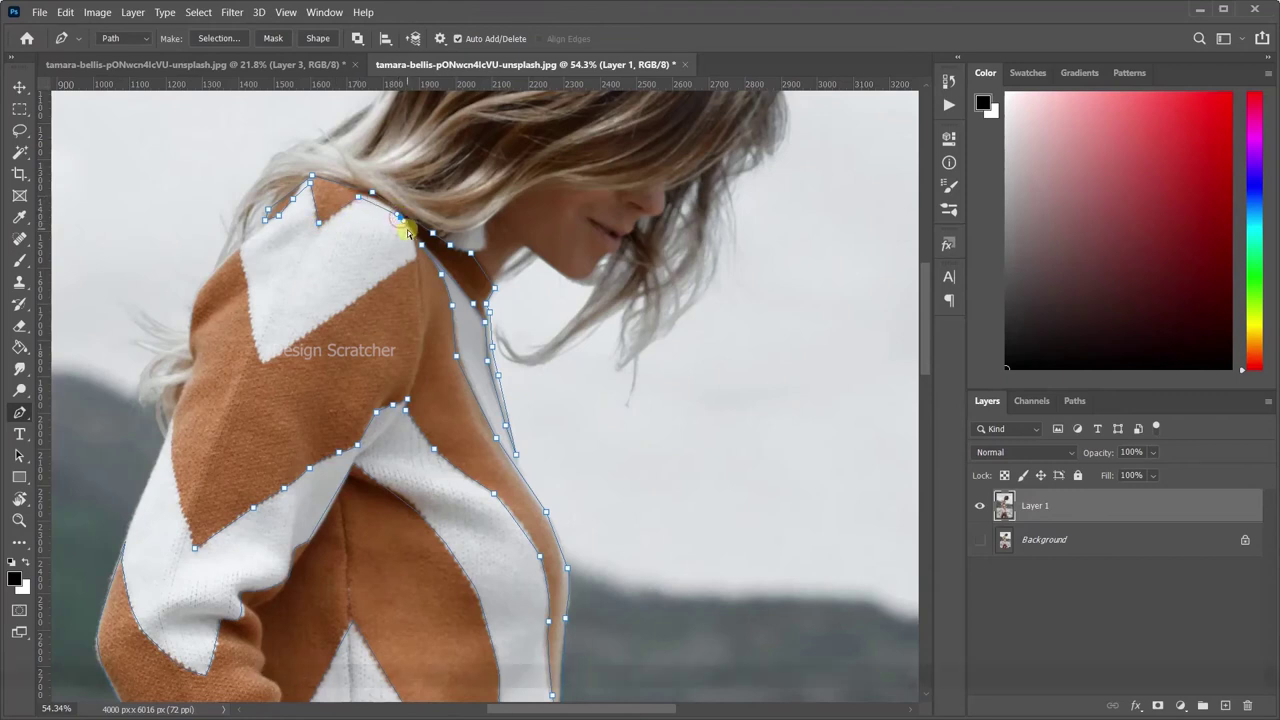
{"action": "key", "text": "ctrl+z"}
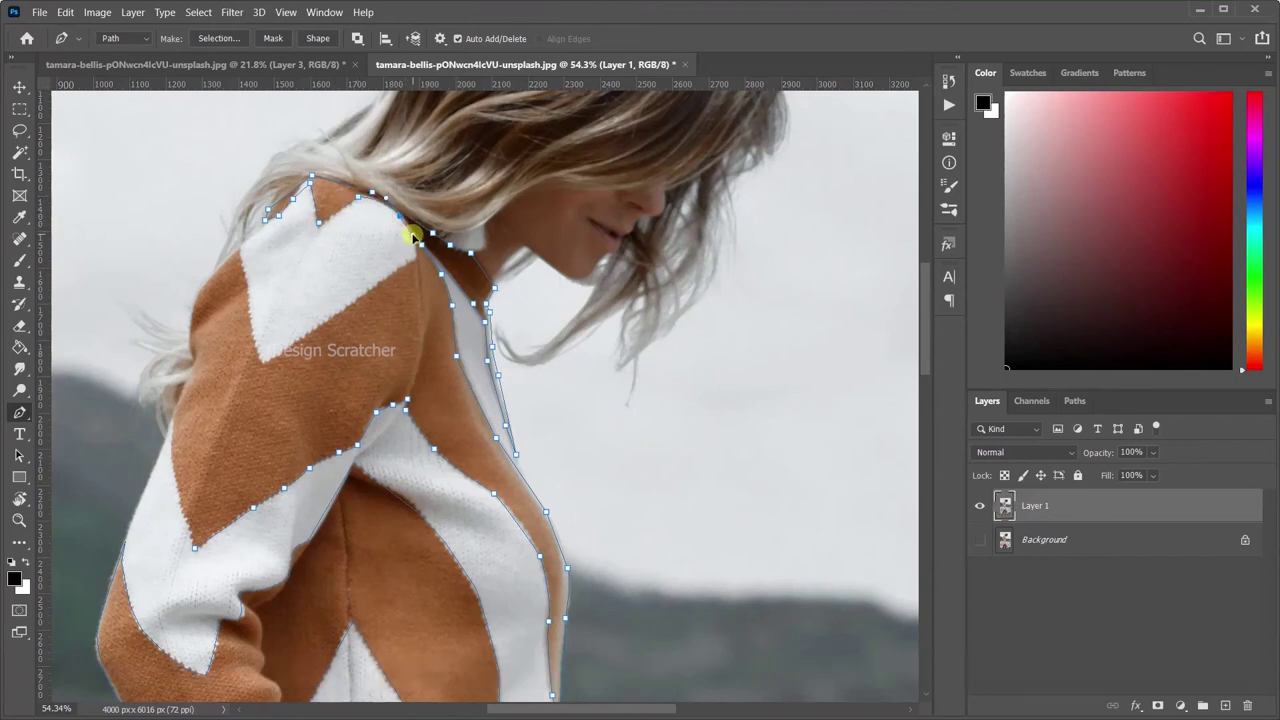
Trace around the white chevron's edge and down the sleeve's outer edge.
{"action": "left_click", "coordinate": [332, 316]}
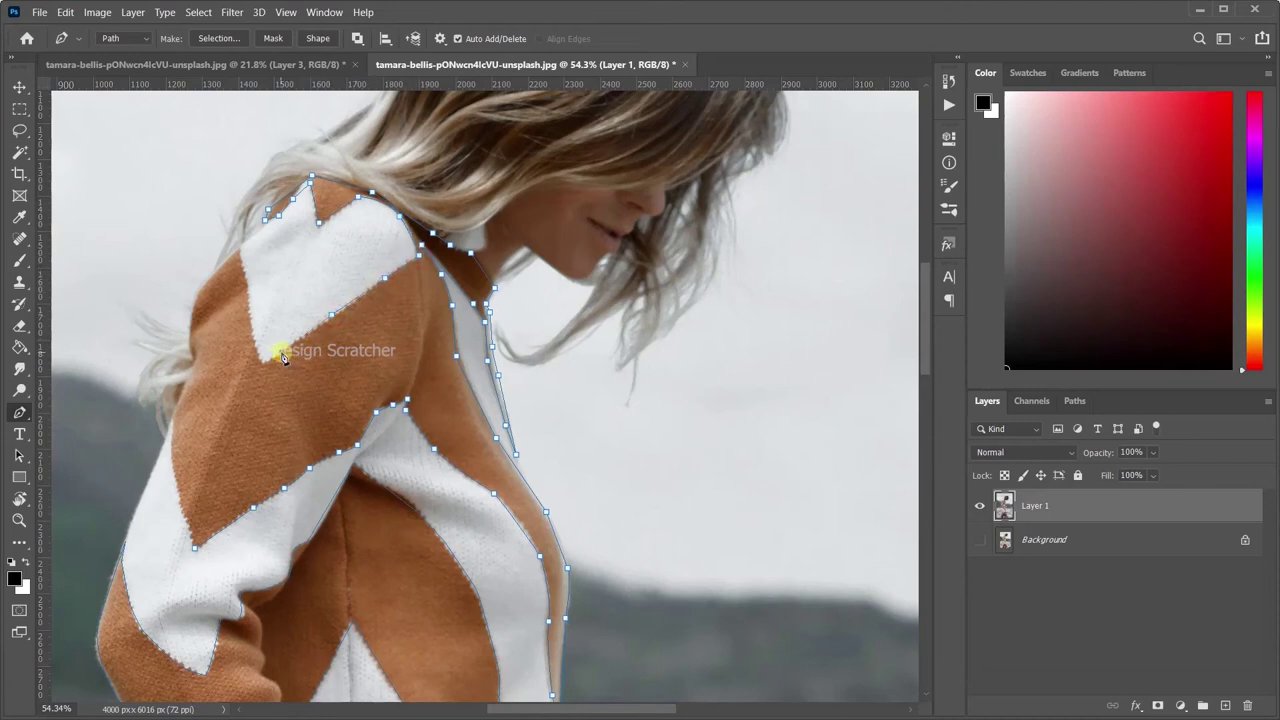
{"action": "left_click", "coordinate": [264, 362]}
{"action": "left_click", "coordinate": [249, 299]}
{"action": "left_click", "coordinate": [238, 245]}
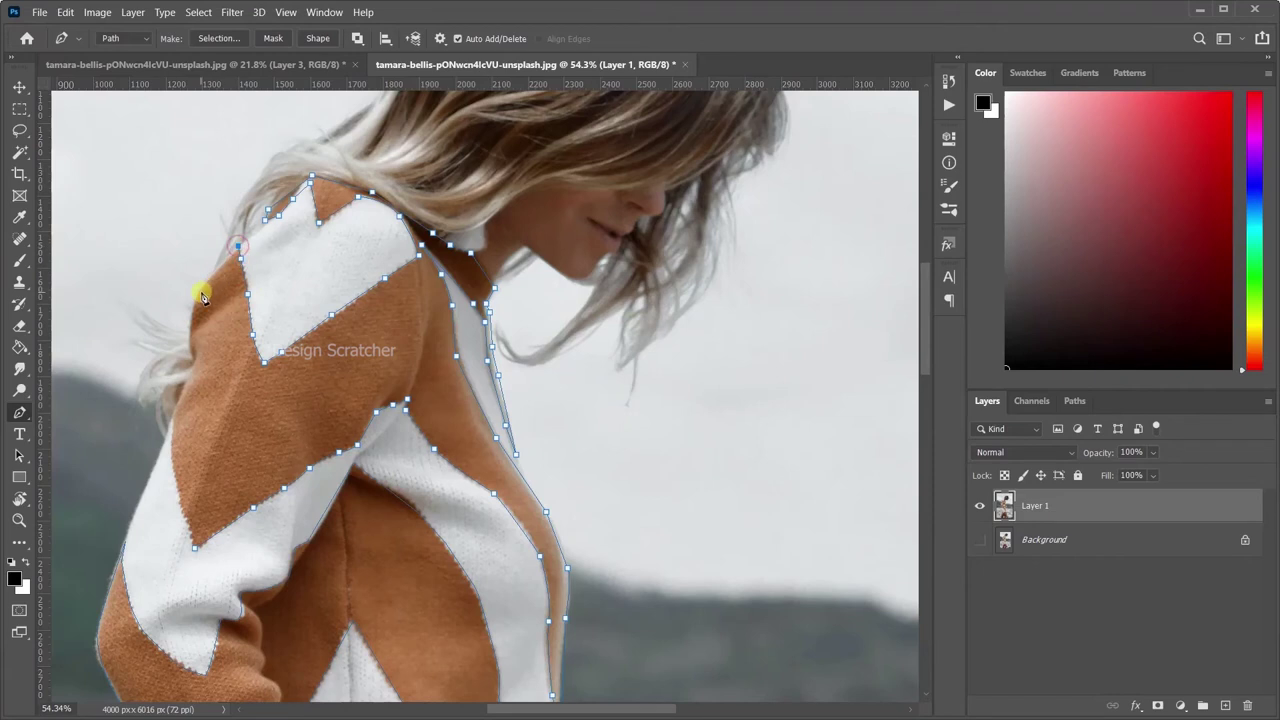
{"action": "left_click", "coordinate": [194, 296]}
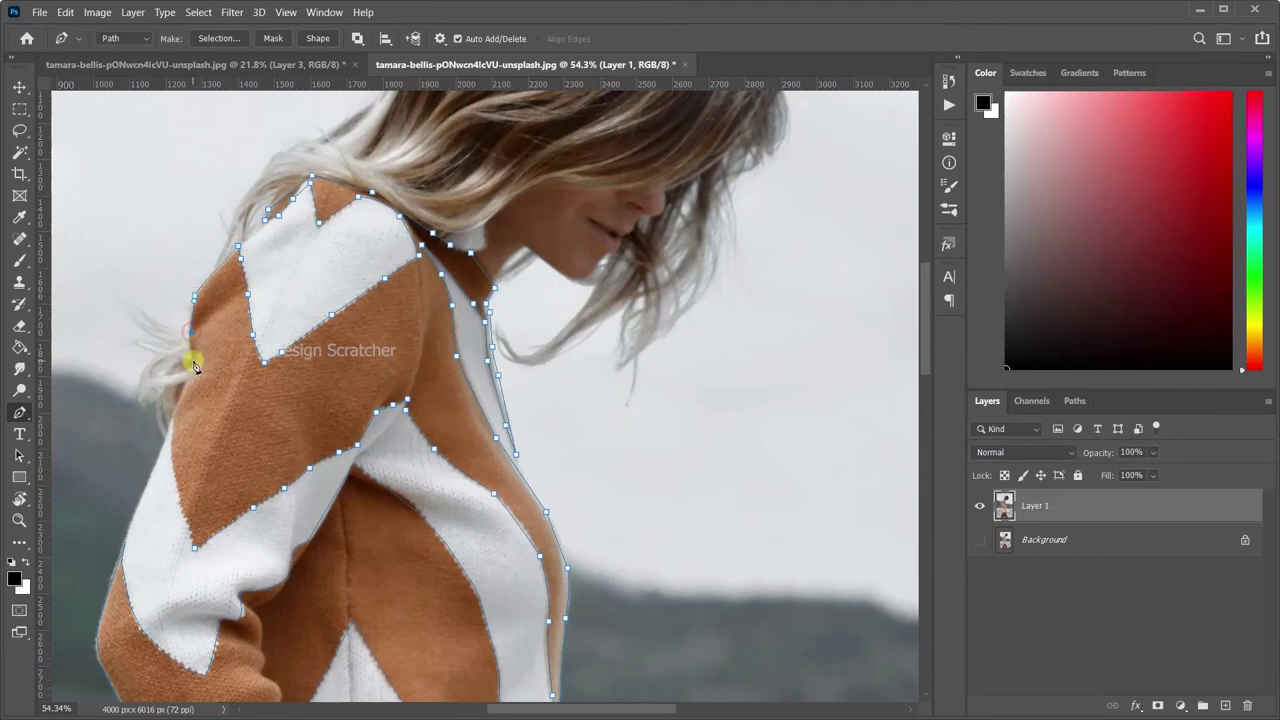
{"action": "left_click", "coordinate": [196, 359]}
{"action": "left_click", "coordinate": [182, 388]}
{"action": "left_click", "coordinate": [171, 424]}
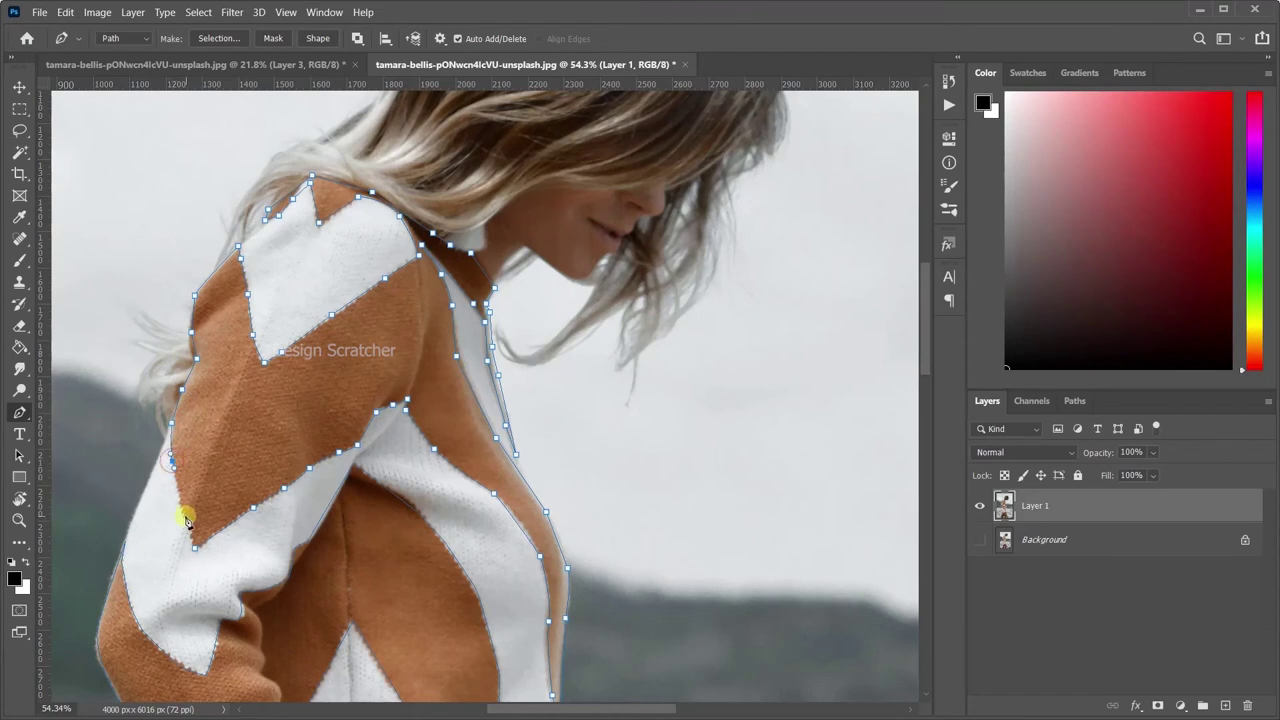
Convert the traced path to a selection and add it as a mask on Layer 1.
{"action": "scroll", "coordinate": [385, 500], "scroll_direction": "down", "scroll_amount": 5}
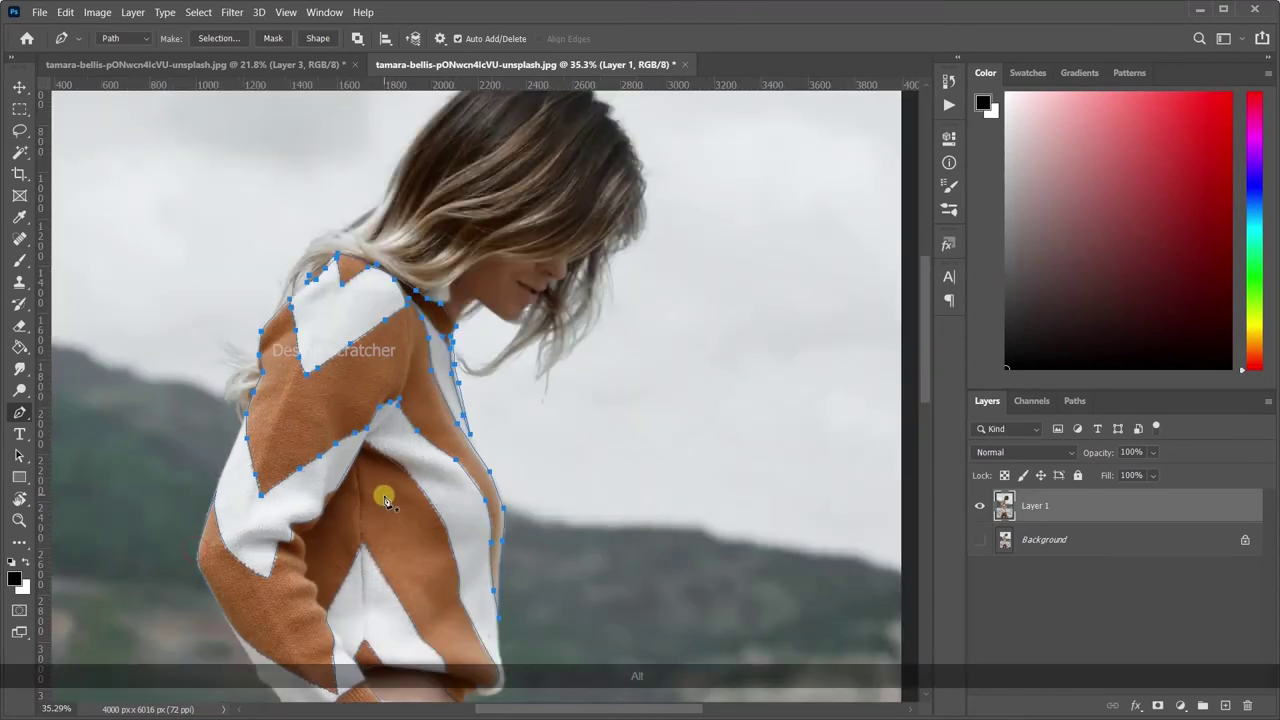
{"action": "key", "text": "ctrl+Return"}
{"action": "scroll", "coordinate": [428, 471], "scroll_direction": "down", "scroll_amount": 3}
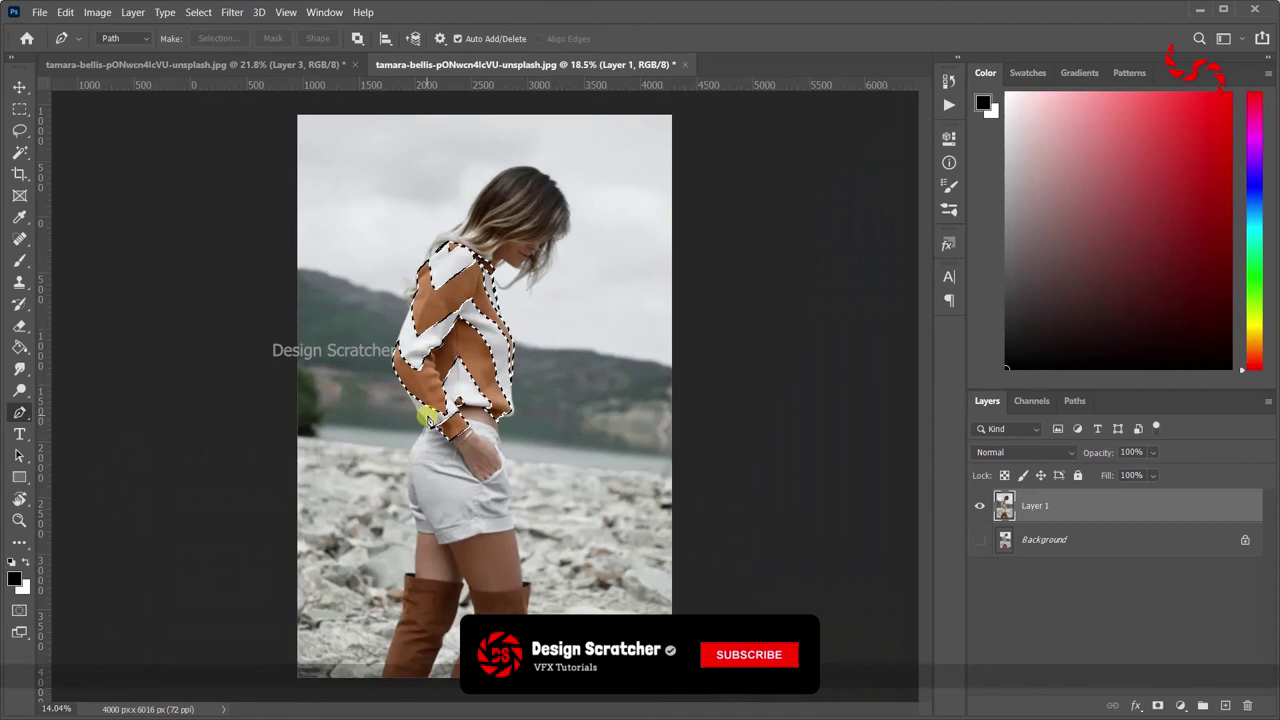
{"action": "key", "text": "v"}
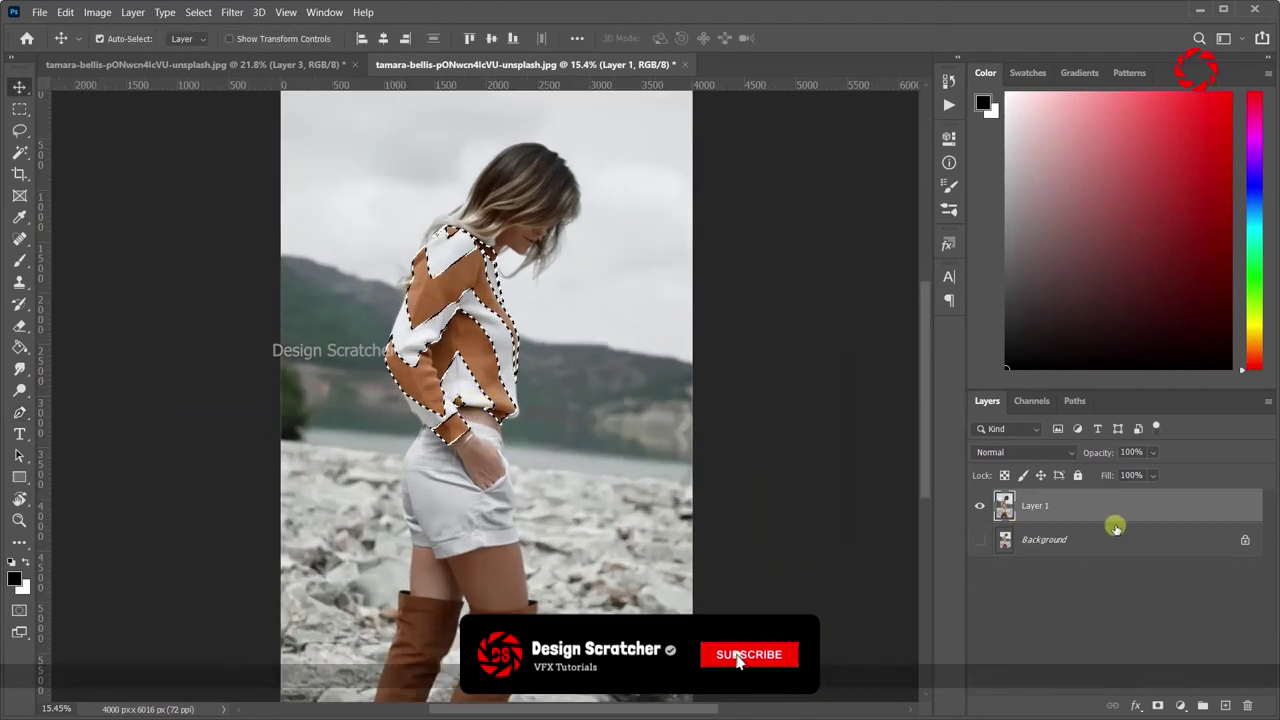
{"action": "left_click", "coordinate": [1158, 705]}
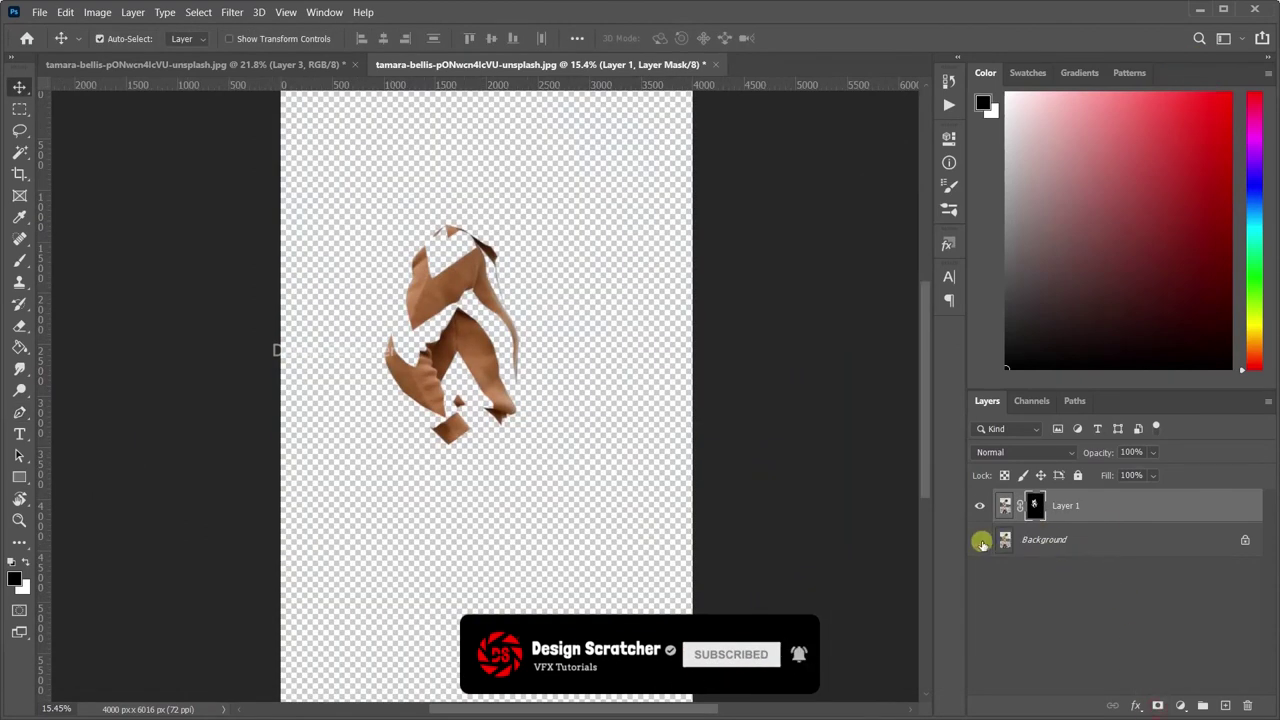
Show and select the Background layer, then switch to the other open document.
{"action": "left_click", "coordinate": [980, 540]}
{"action": "left_click", "coordinate": [1043, 543]}
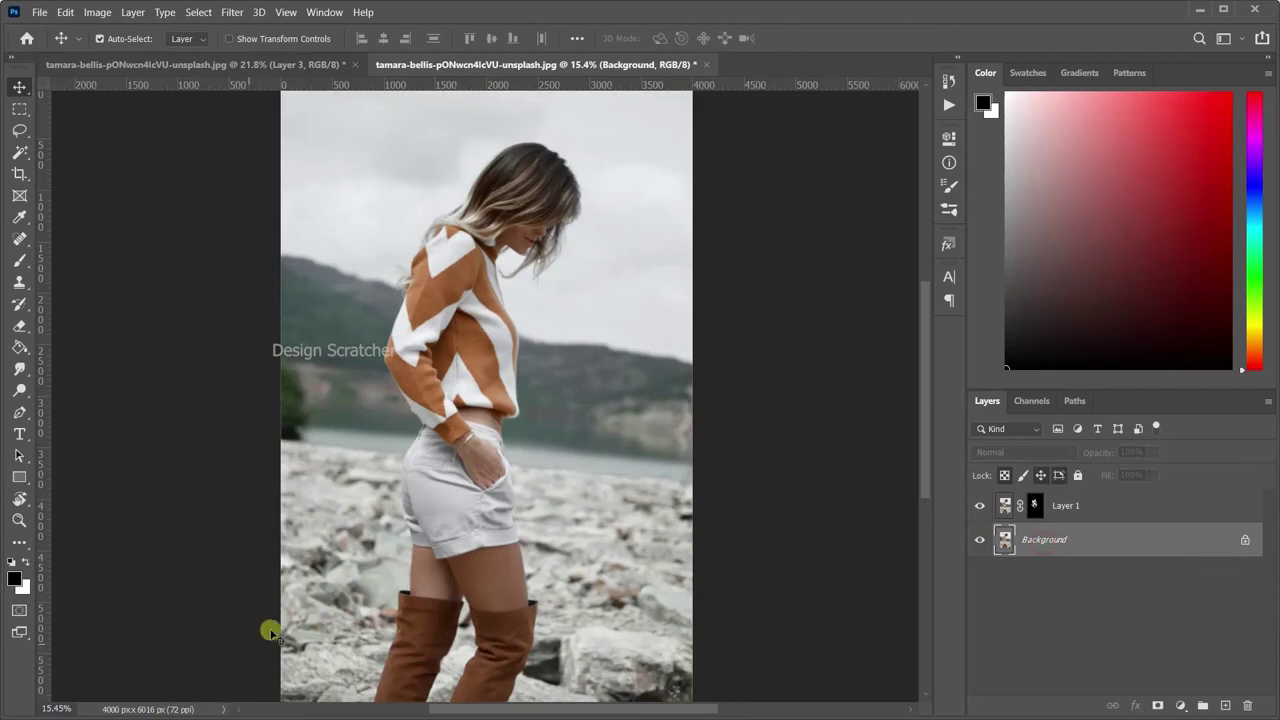
{"action": "scroll", "coordinate": [370, 515], "scroll_direction": "down", "scroll_amount": 4}
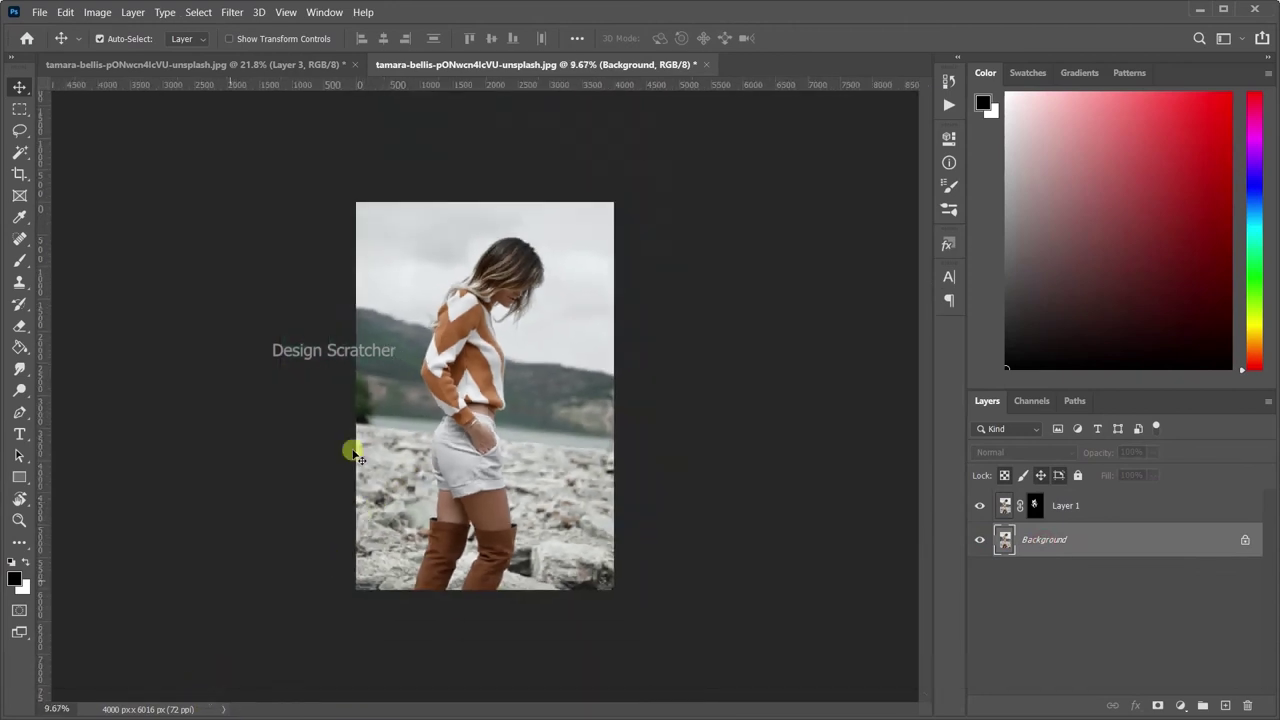
{"action": "left_click", "coordinate": [200, 63]}
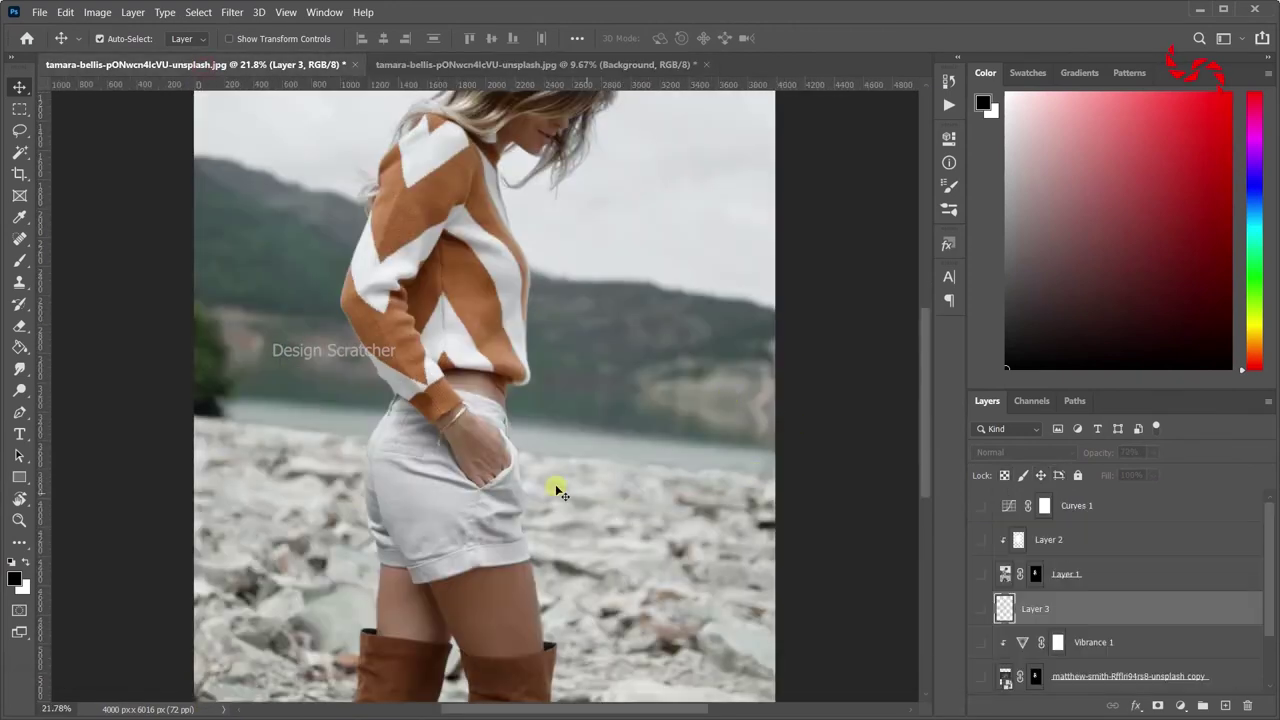
Make the matthew-smith forest texture layers and Layer 3 visible over the sweater.
{"action": "scroll", "coordinate": [674, 478], "scroll_direction": "down", "scroll_amount": 2}
{"action": "scroll", "coordinate": [1012, 641], "scroll_direction": "down", "scroll_amount": 2}
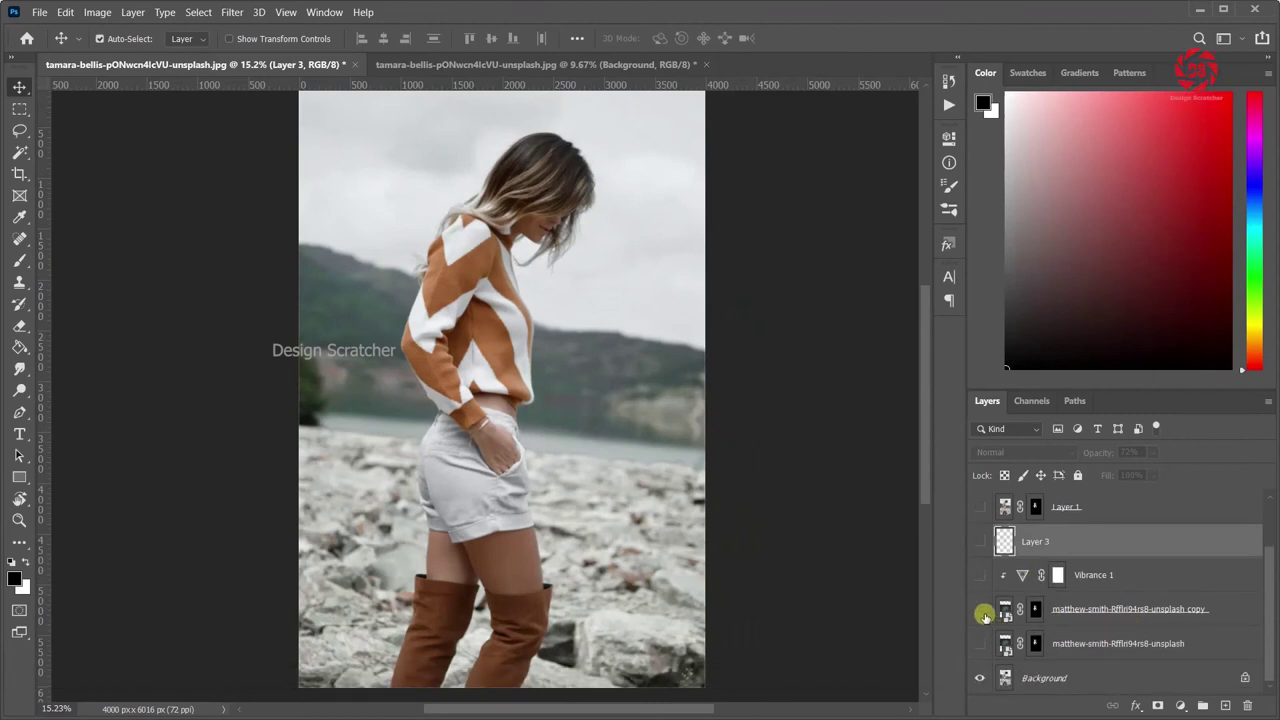
{"action": "left_click", "coordinate": [980, 609]}
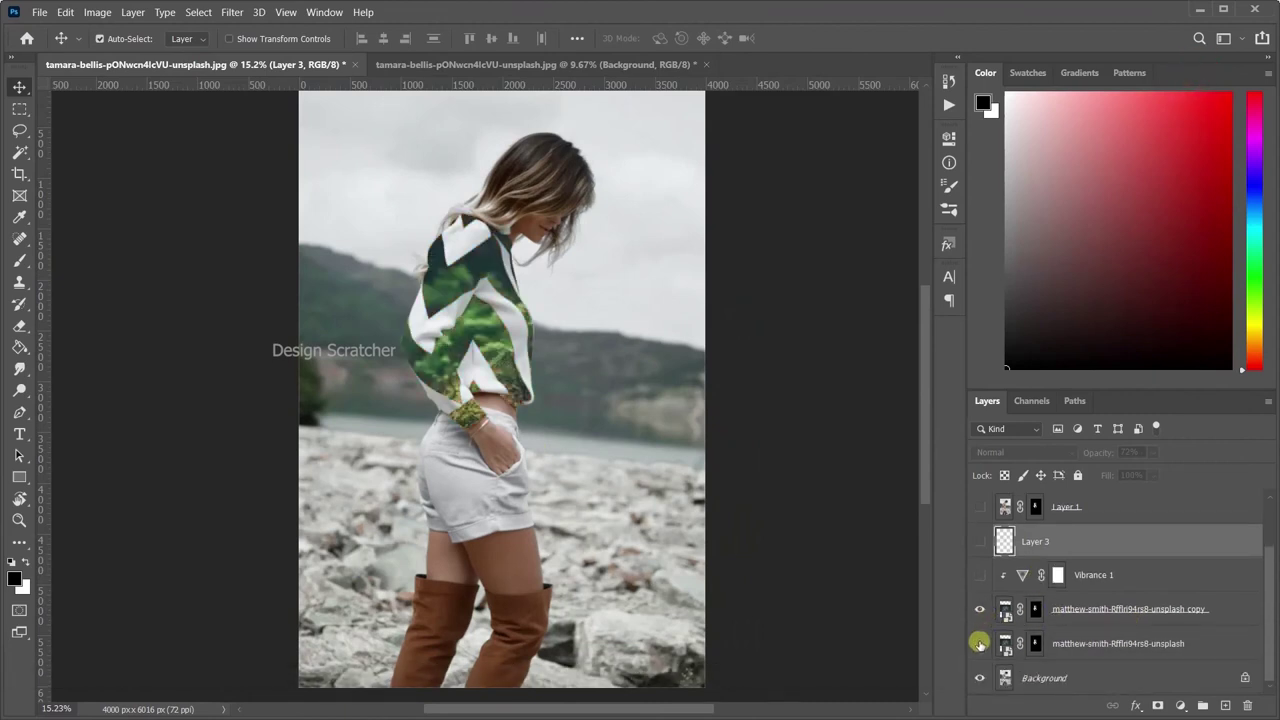
{"action": "scroll", "coordinate": [606, 417], "scroll_direction": "up", "scroll_amount": 5}
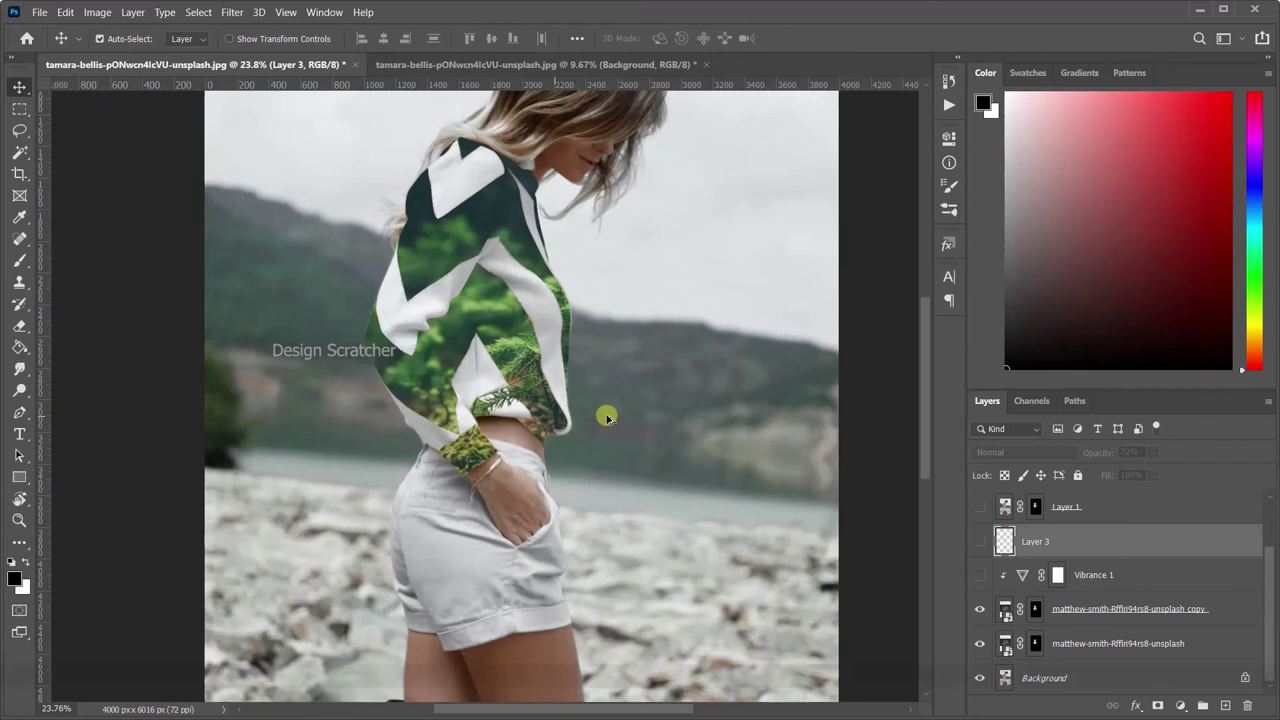
{"action": "scroll", "coordinate": [440, 390], "scroll_direction": "down", "scroll_amount": 4}
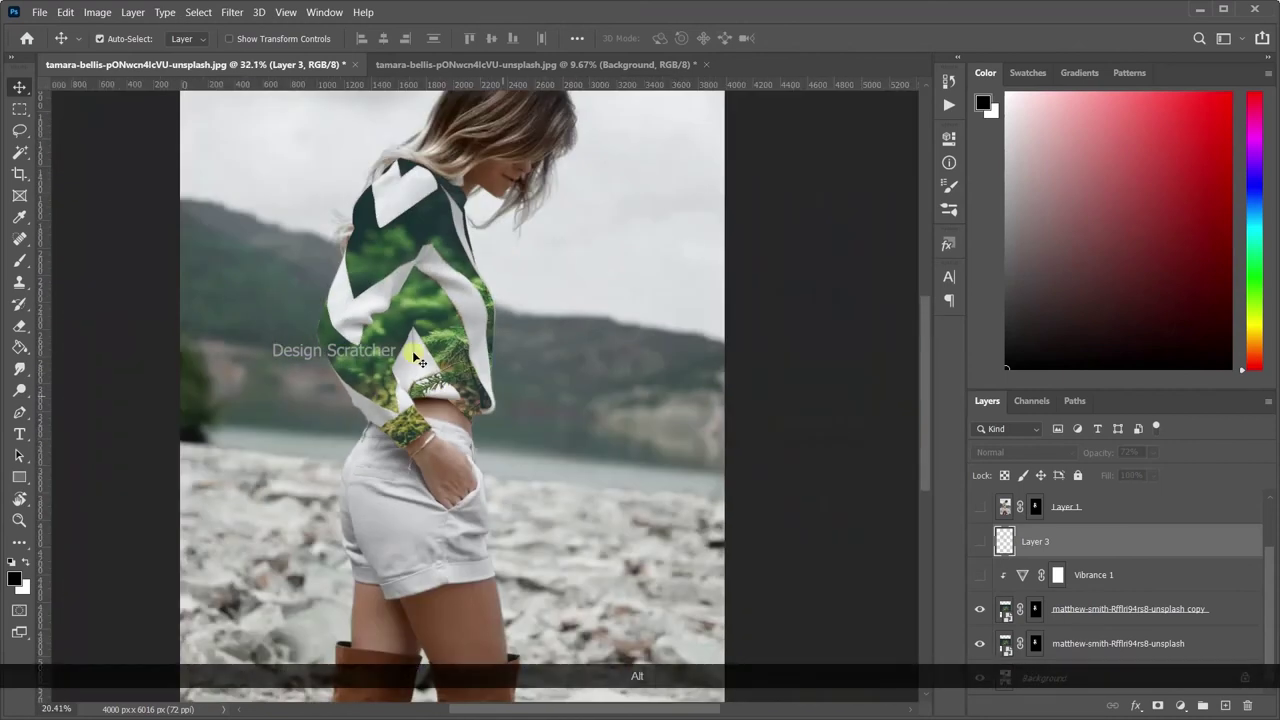
{"action": "scroll", "coordinate": [514, 366], "scroll_direction": "down", "scroll_amount": 2}
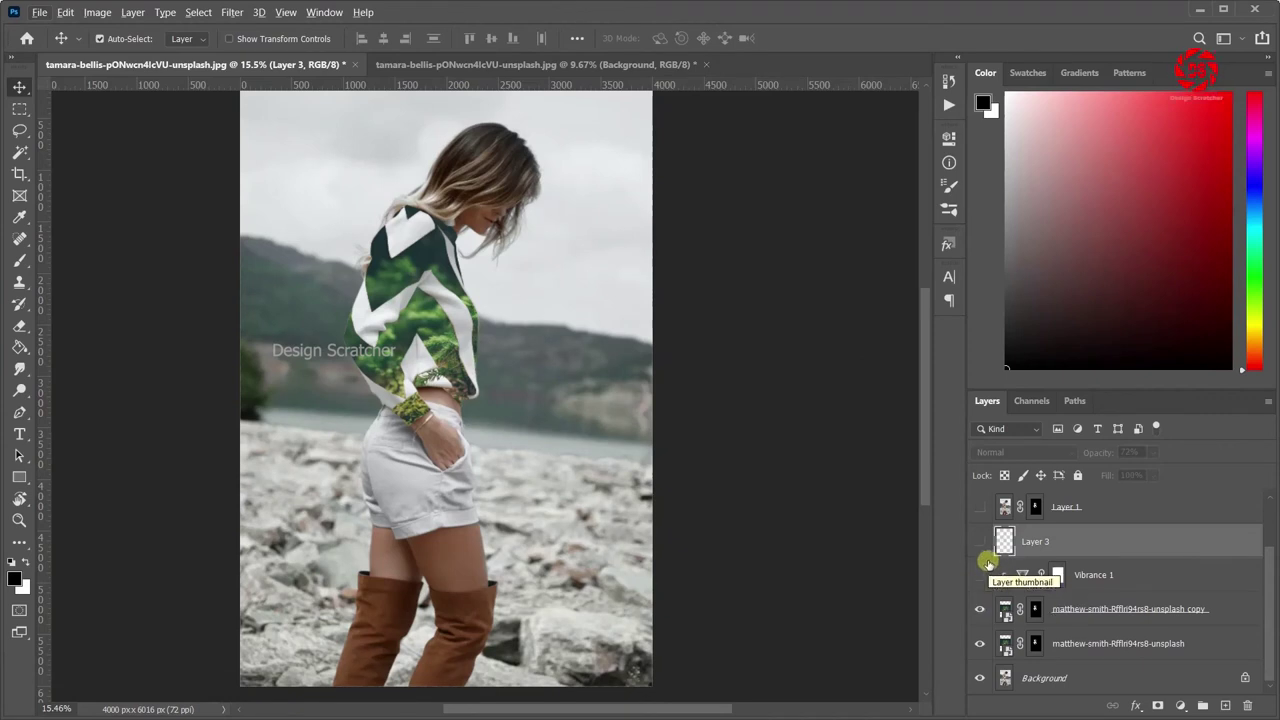
{"action": "left_click", "coordinate": [976, 540]}
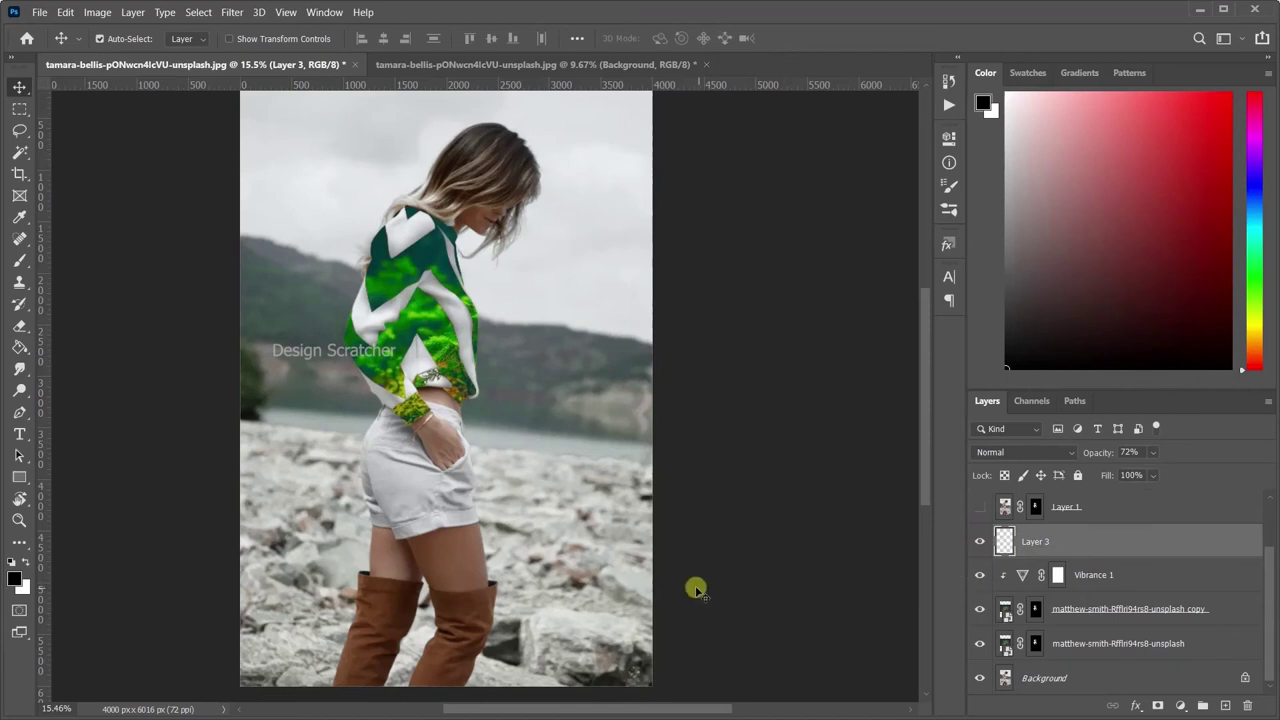
{"action": "scroll", "coordinate": [696, 590], "scroll_direction": "down", "scroll_amount": 2}
{"action": "scroll", "coordinate": [1045, 562], "scroll_direction": "up", "scroll_amount": 2}
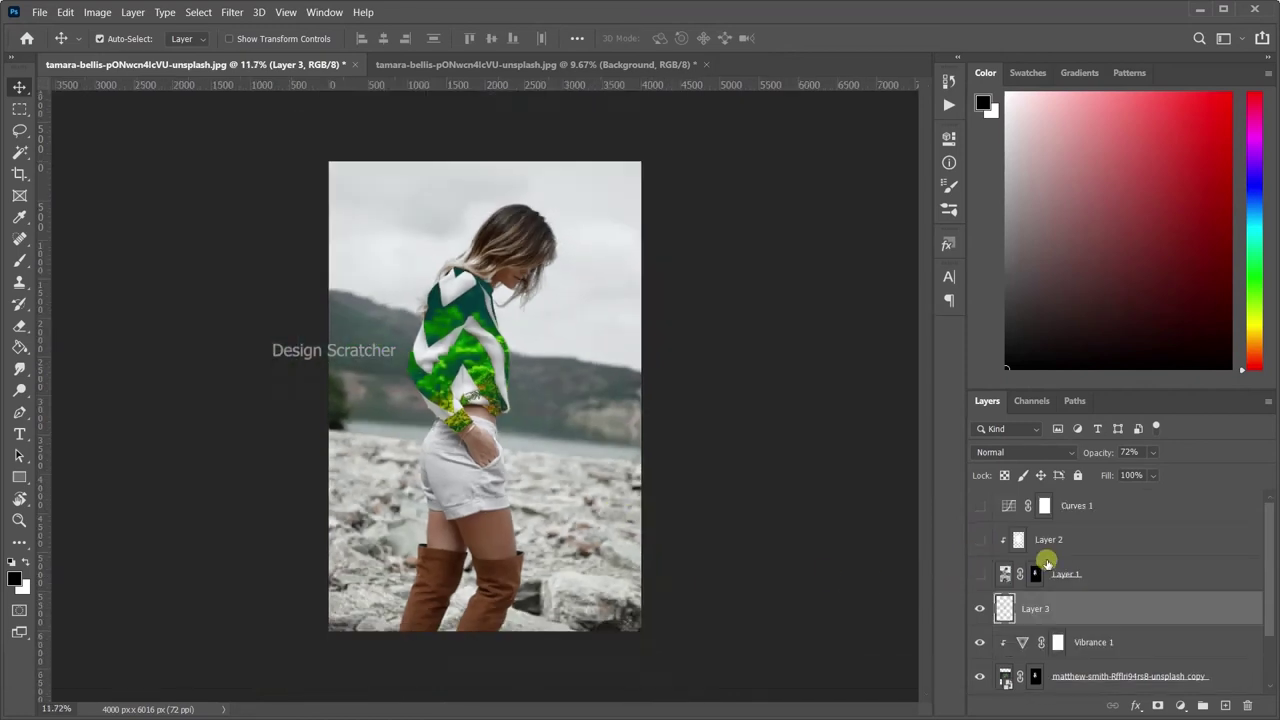
Delete the unused Layer 1 and Layer 2.
{"action": "left_click", "coordinate": [1093, 575]}
{"action": "key", "text": "Delete"}
{"action": "left_click", "coordinate": [1051, 541]}
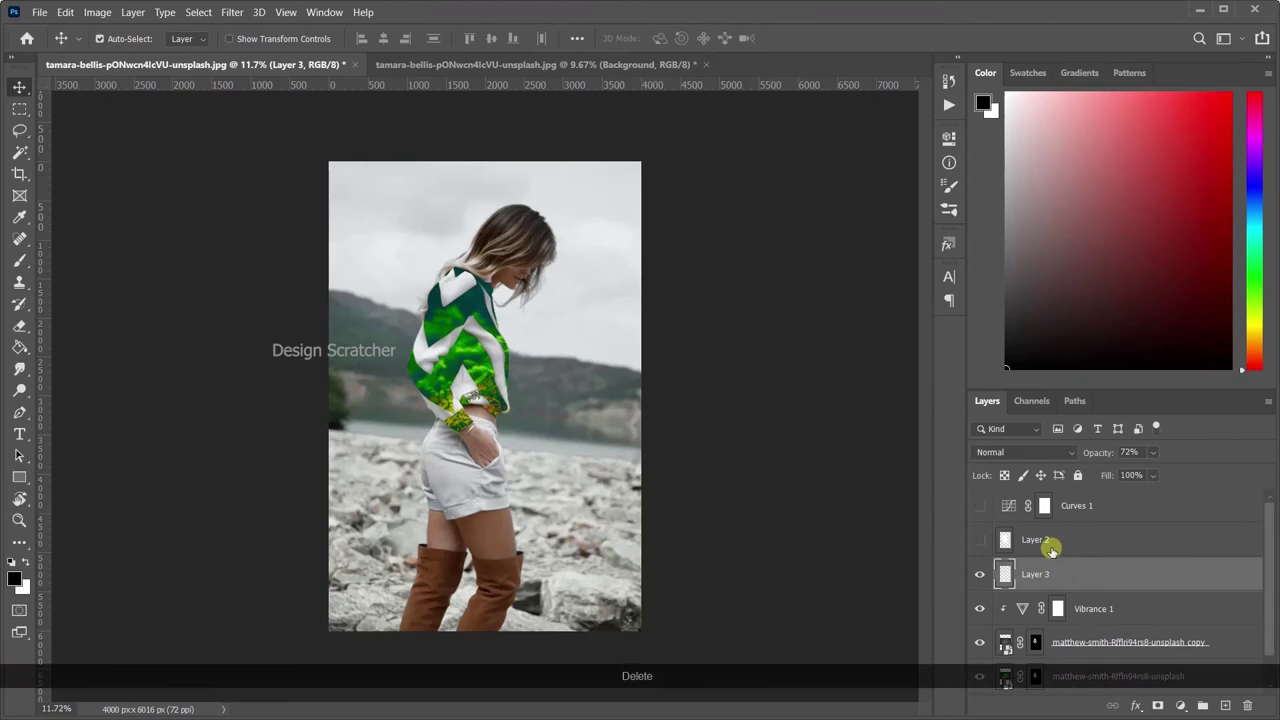
{"action": "key", "text": "Delete"}
Check the Curves 1 adjustment, then delete it.
{"action": "left_click", "coordinate": [980, 506]}
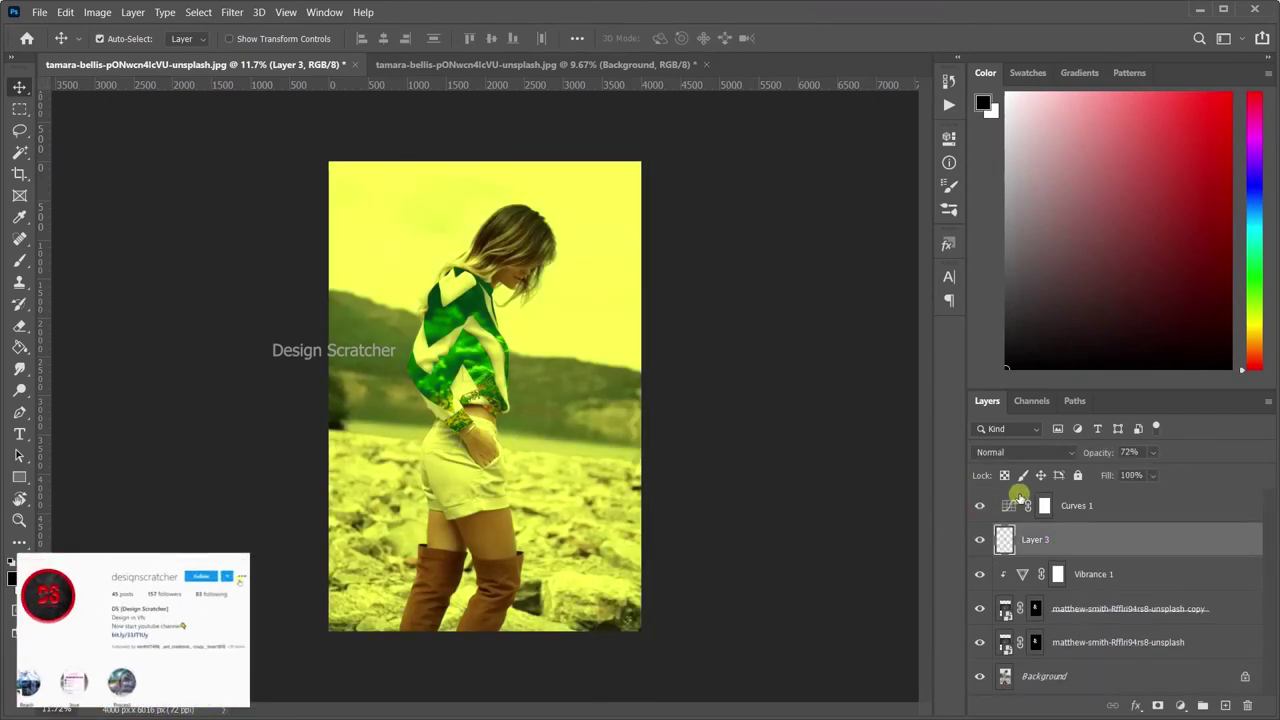
{"action": "double_click", "coordinate": [1008, 504]}
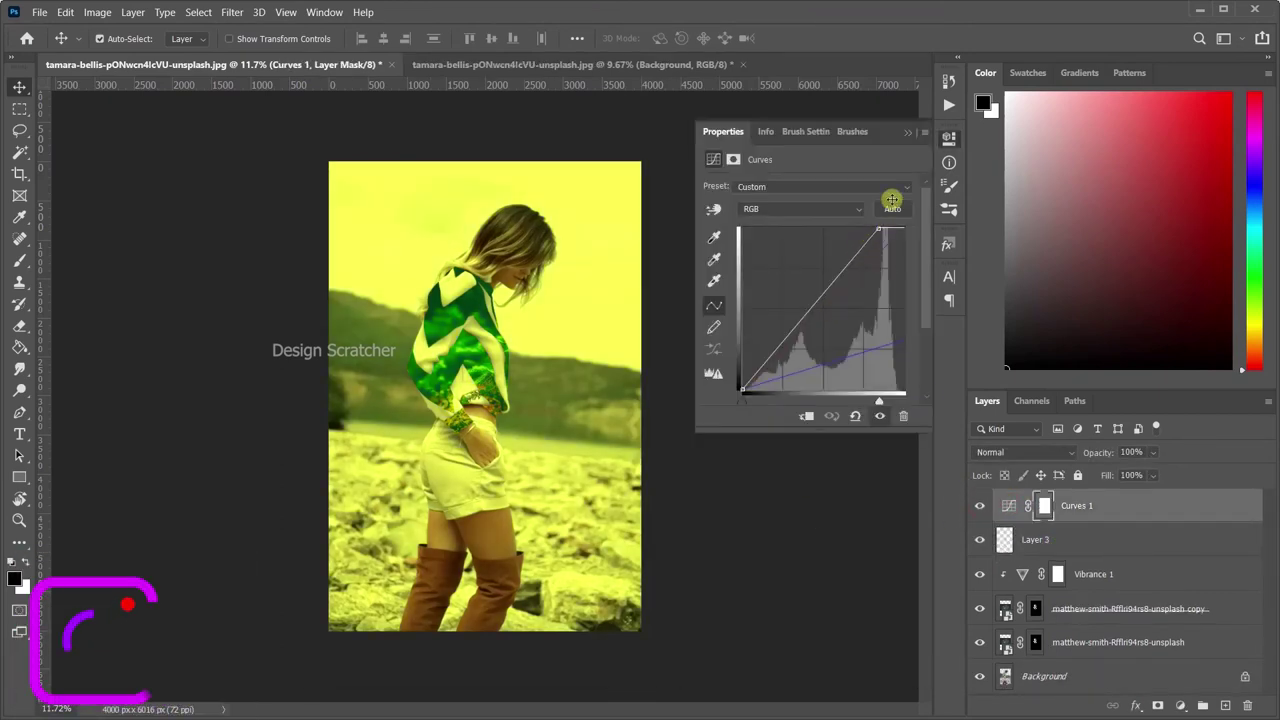
{"action": "key", "text": "Delete"}
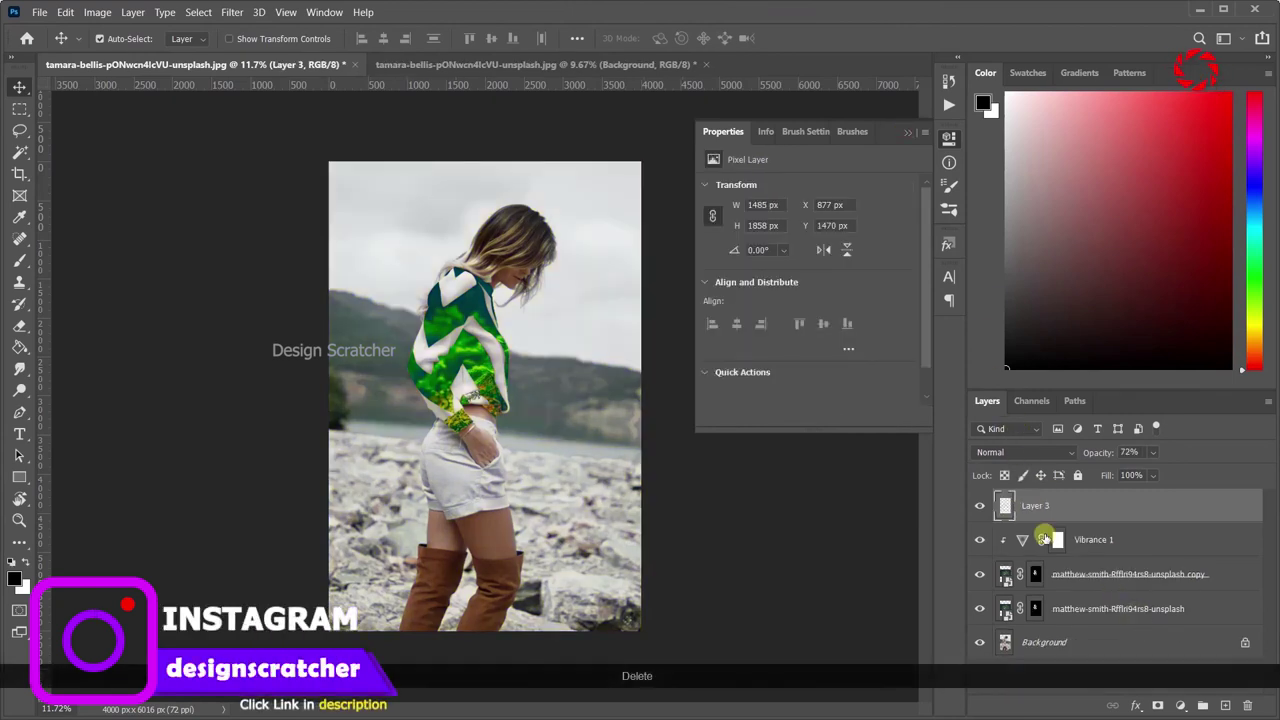
{"action": "left_click", "coordinate": [907, 131]}
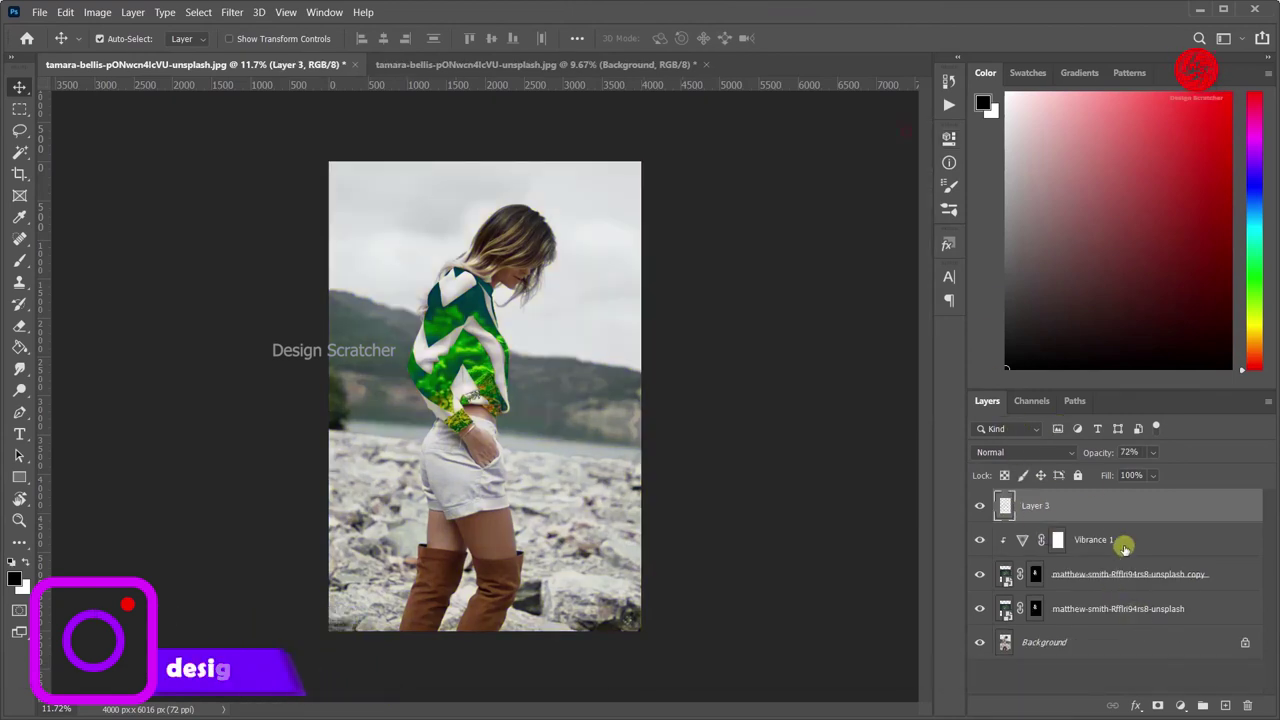
Start a Solid Color fill layer and cancel it.
{"action": "left_click", "coordinate": [1183, 707]}
{"action": "left_click", "coordinate": [1178, 419]}
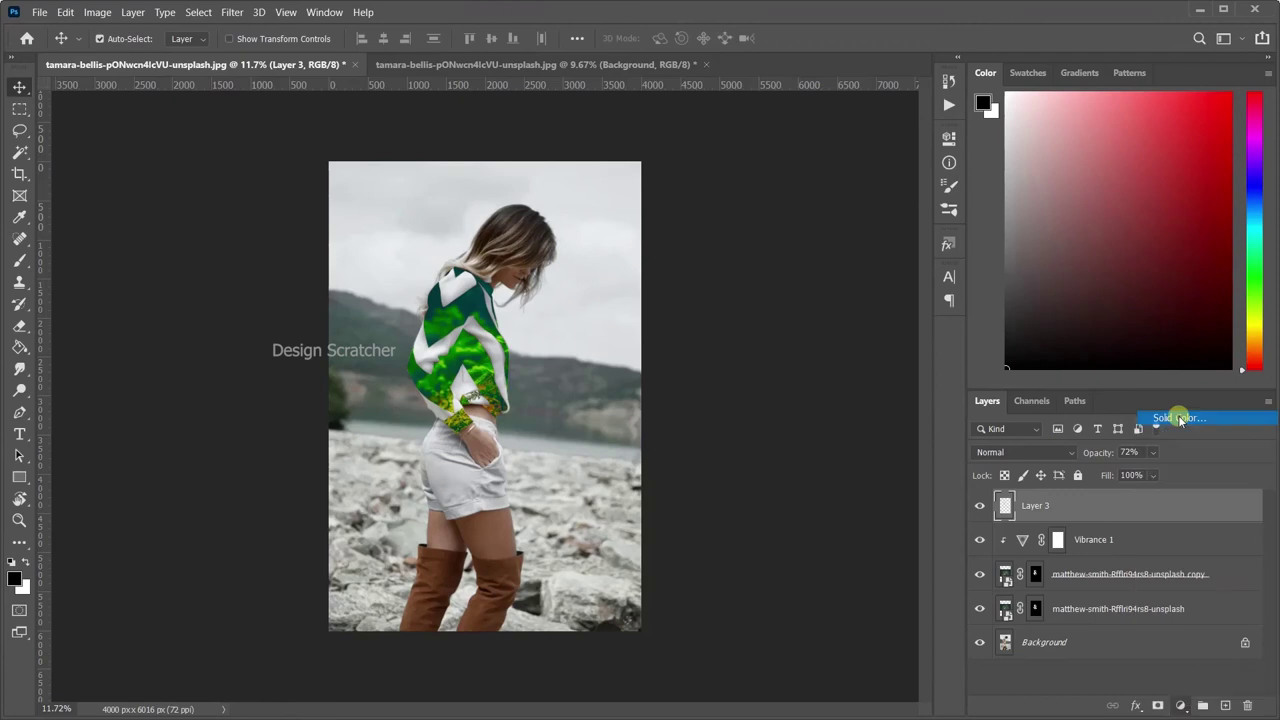
{"action": "left_click", "coordinate": [1177, 82]}
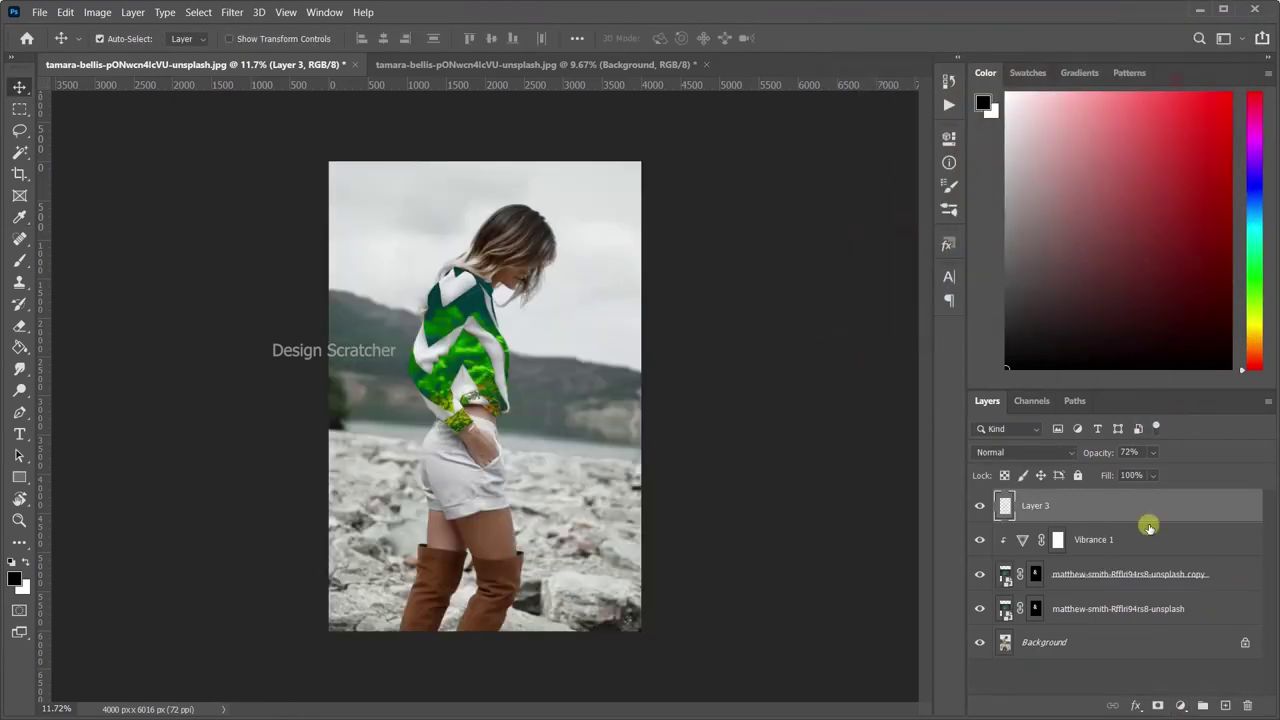
Add a Levels adjustment with black input 31 and midtones left at 1.00.
{"action": "left_click", "coordinate": [1180, 706]}
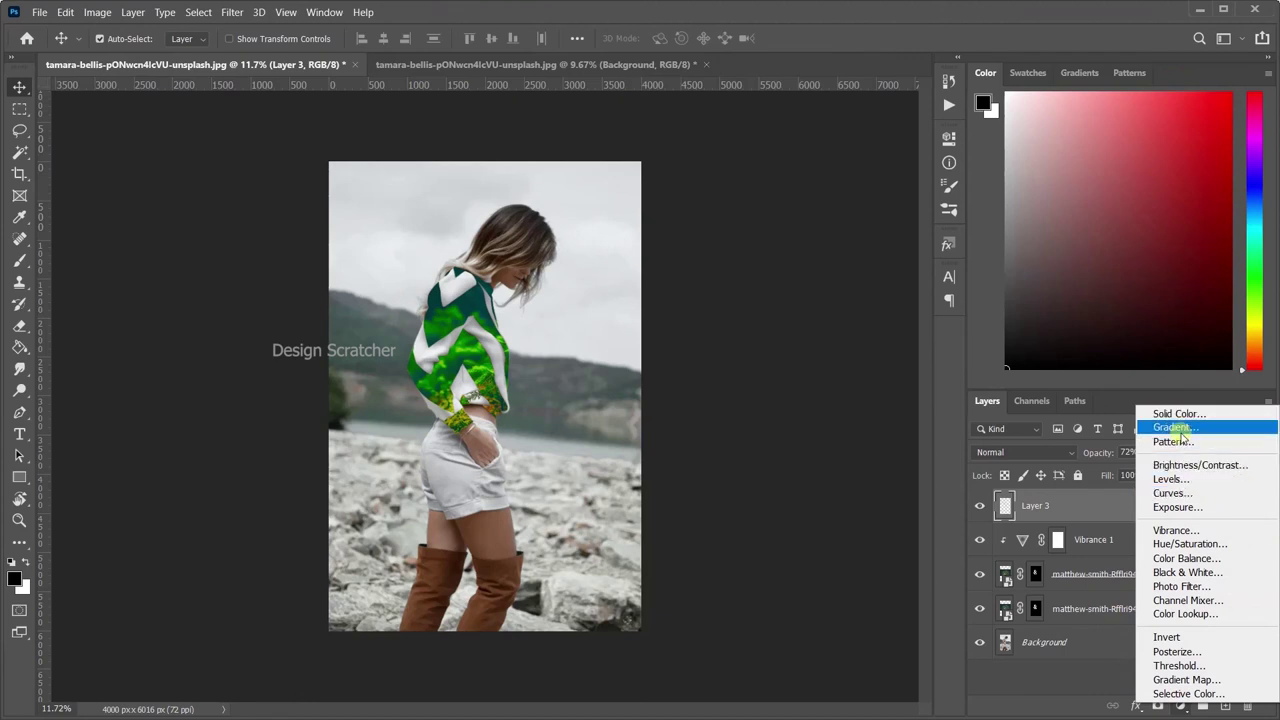
{"action": "left_click", "coordinate": [1175, 485]}
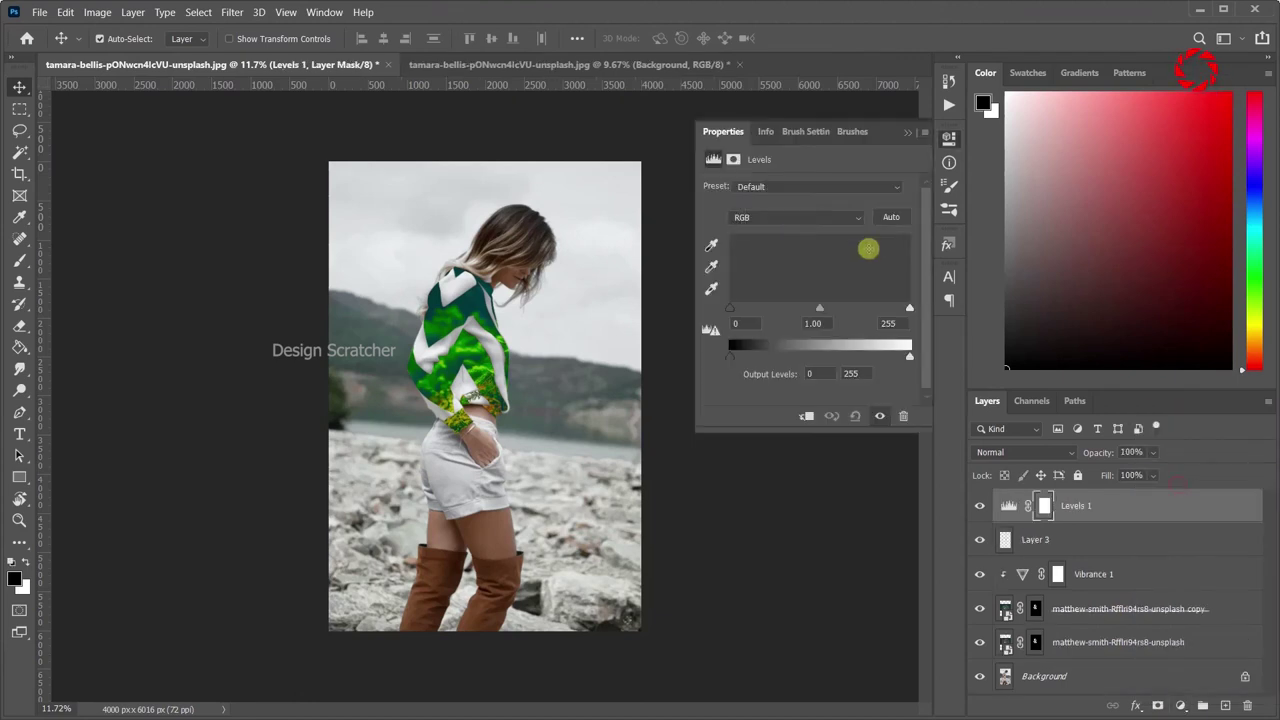
{"action": "left_click_drag", "start_coordinate": [731, 316], "coordinate": [750, 314]}
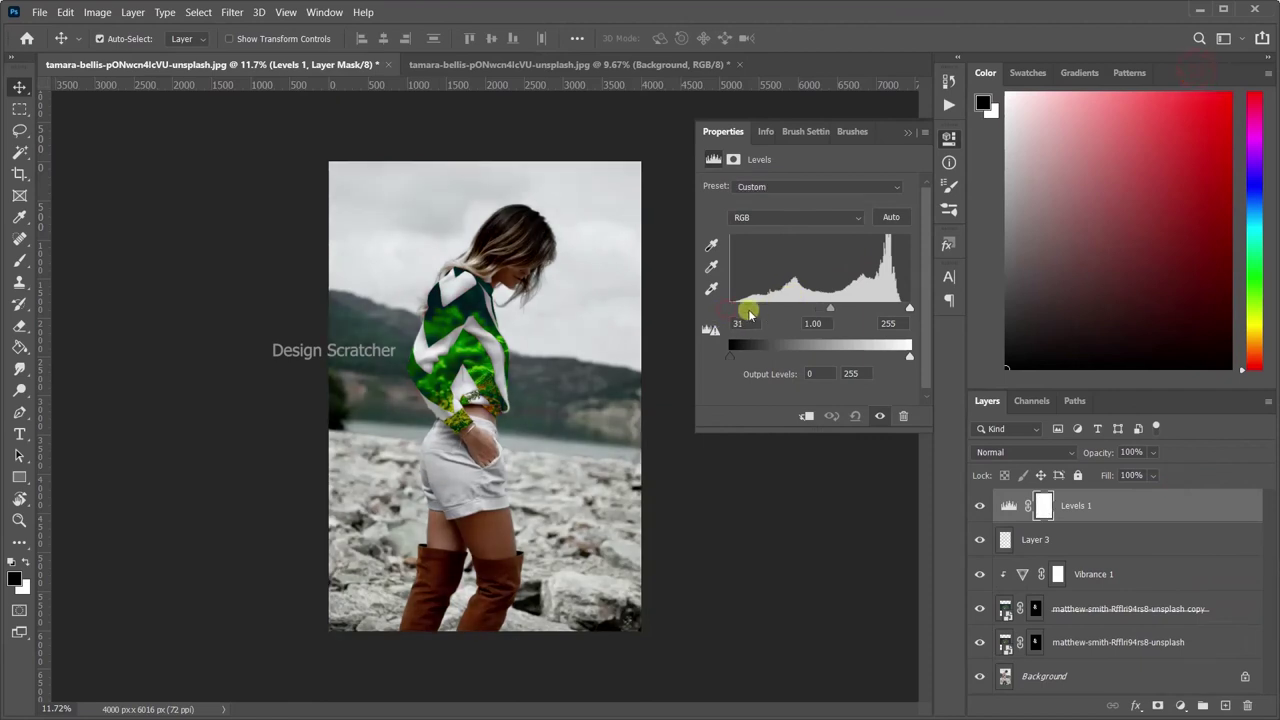
{"action": "mouse_move", "coordinate": [834, 311]}
{"action": "left_mouse_down"}
{"action": "mouse_move", "coordinate": [814, 306]}
{"action": "mouse_move", "coordinate": [834, 309]}
{"action": "left_mouse_up"}
{"action": "left_click", "coordinate": [914, 133]}
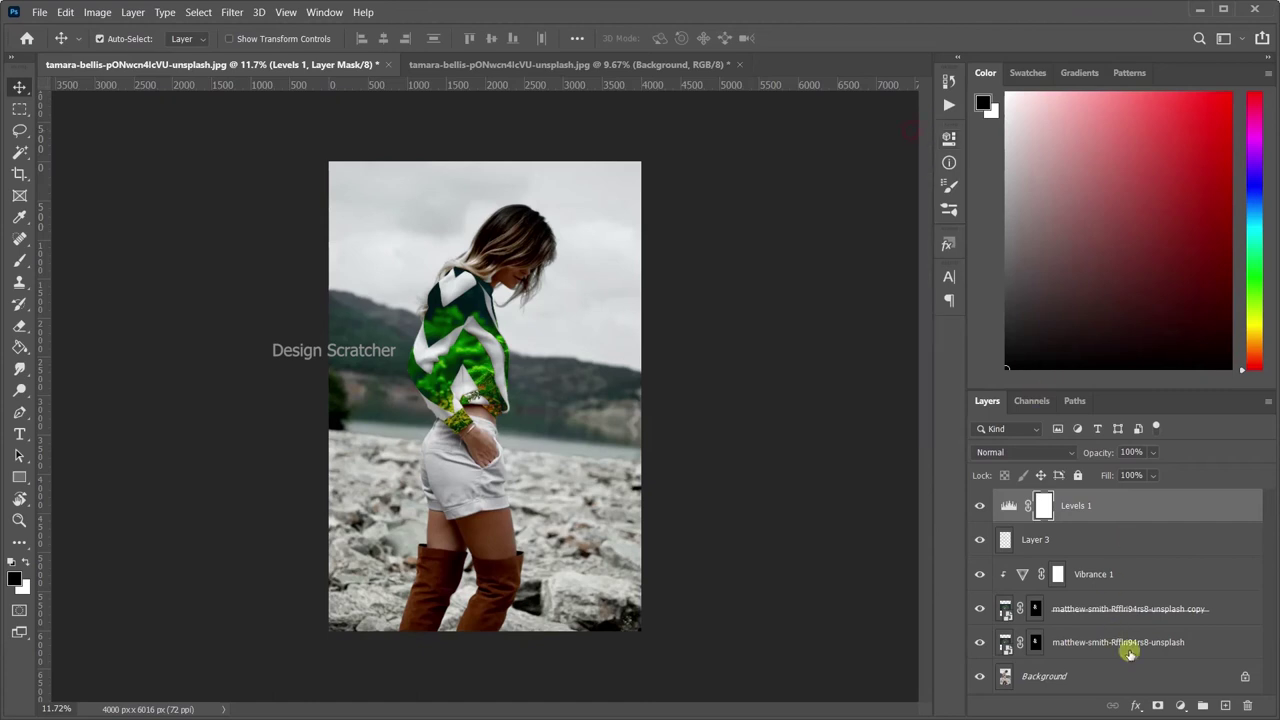
Add a Vibrance adjustment with Vibrance -56 and Saturation +2.
{"action": "left_click", "coordinate": [1184, 706]}
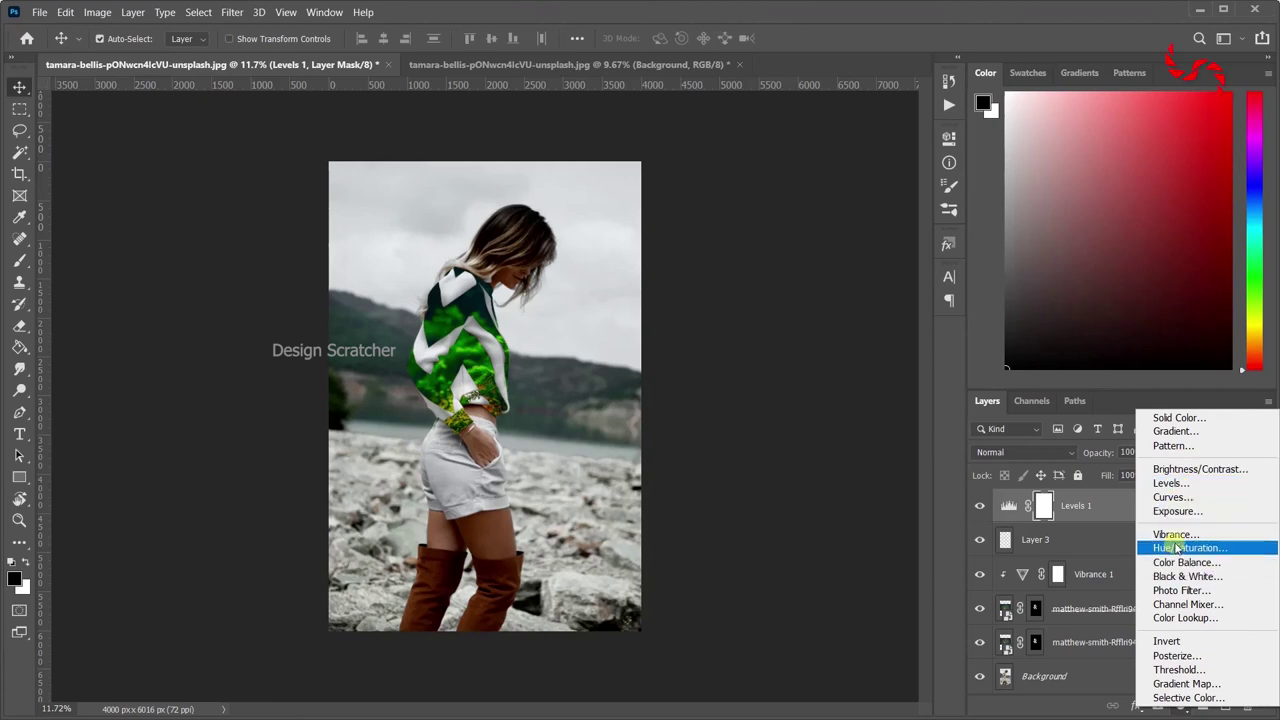
{"action": "left_click", "coordinate": [1168, 535]}
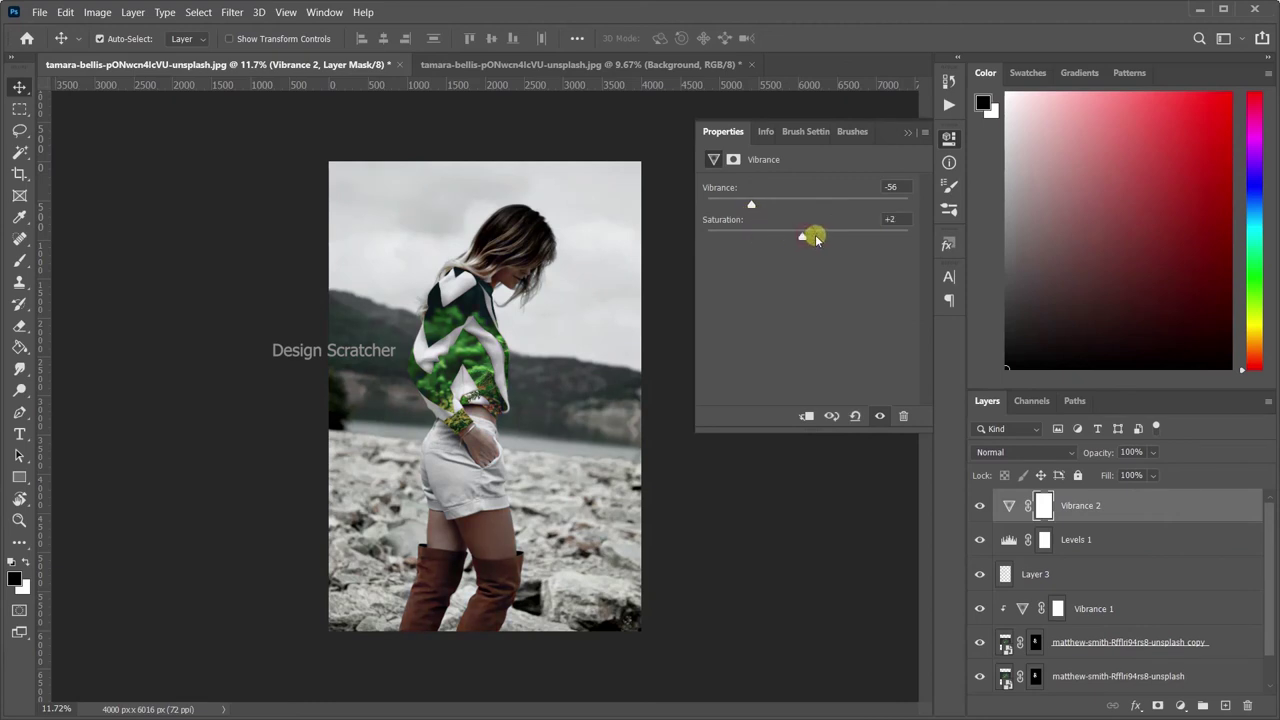
{"action": "left_click", "coordinate": [907, 133]}
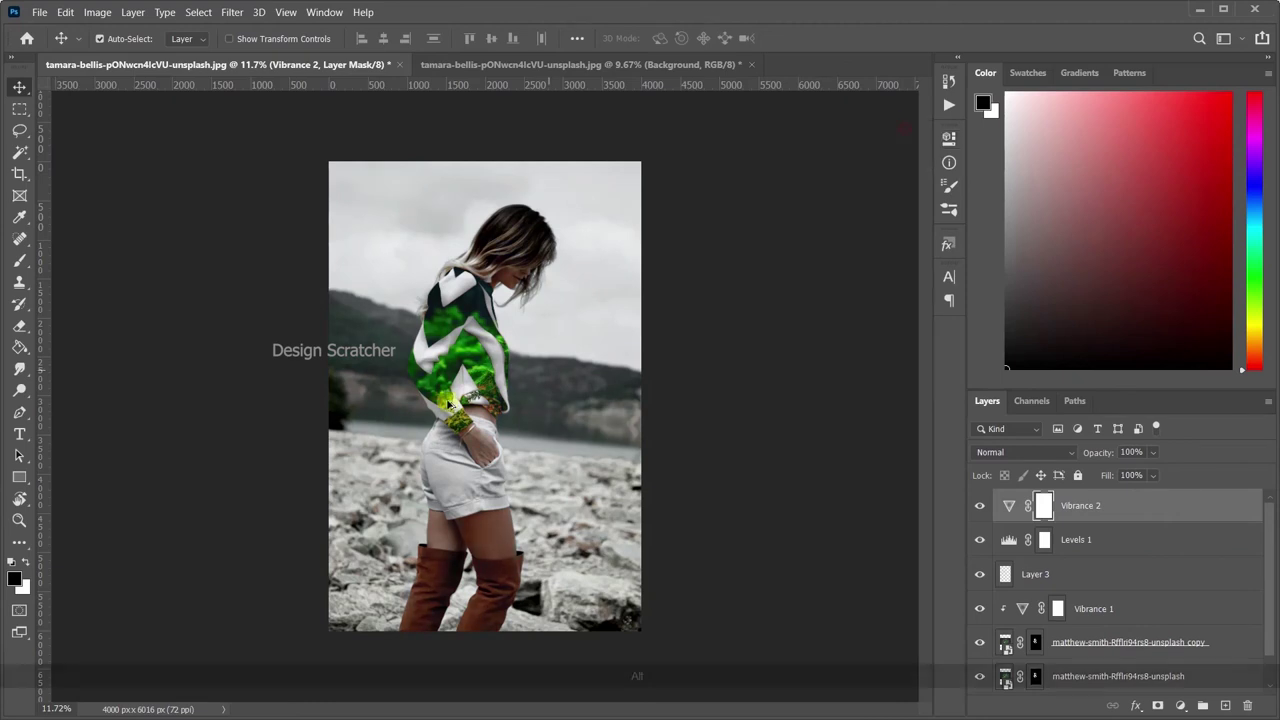
{"action": "scroll", "coordinate": [500, 405], "scroll_direction": "up", "scroll_amount": 3}
{"action": "scroll", "coordinate": [510, 410], "scroll_direction": "down", "scroll_amount": 2}
{"action": "scroll", "coordinate": [510, 410], "scroll_direction": "down", "scroll_amount": 2}
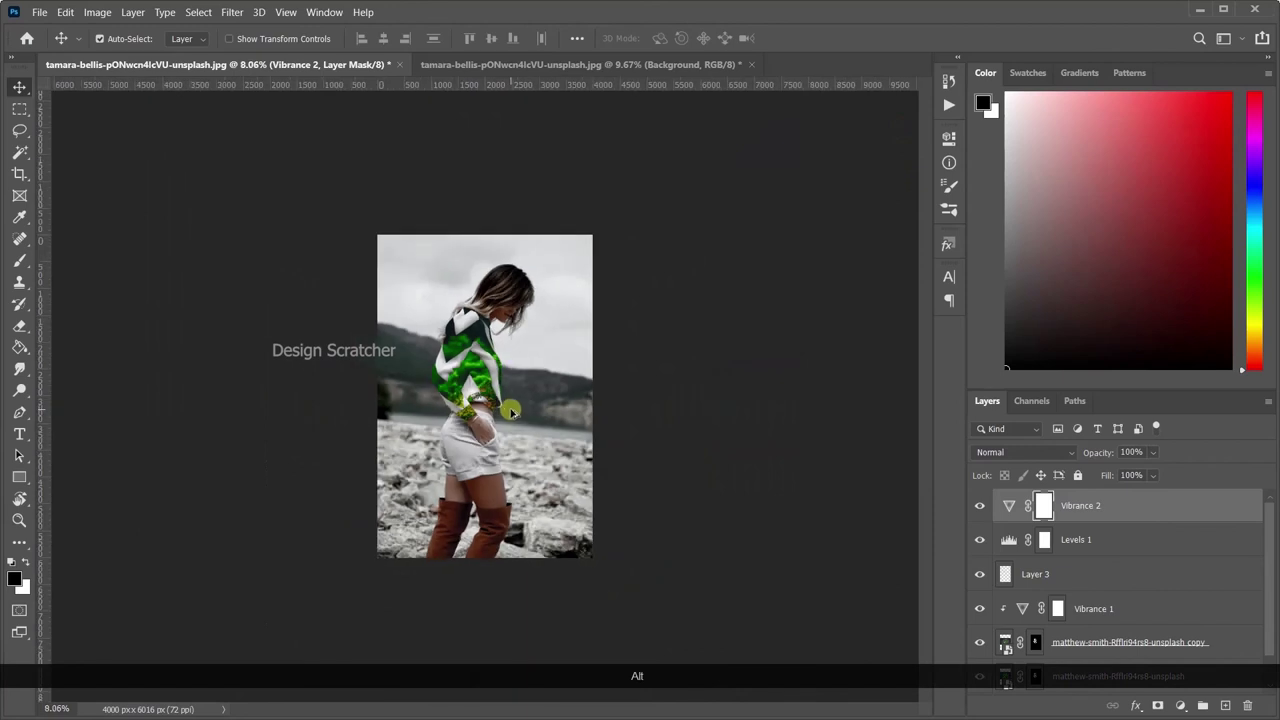
{"action": "scroll", "coordinate": [510, 414], "scroll_direction": "up", "scroll_amount": 3}
{"action": "scroll", "coordinate": [468, 410], "scroll_direction": "down", "scroll_amount": 3}
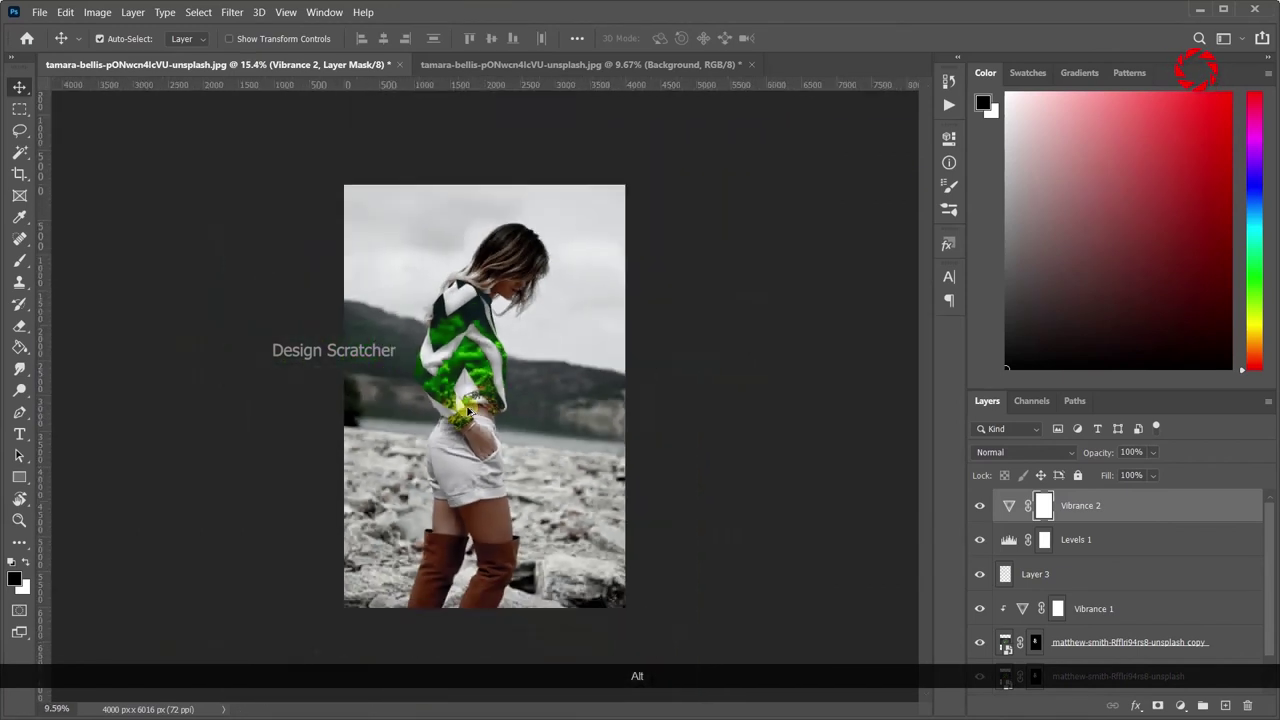
{"action": "scroll", "coordinate": [470, 410], "scroll_direction": "up", "scroll_amount": 2}
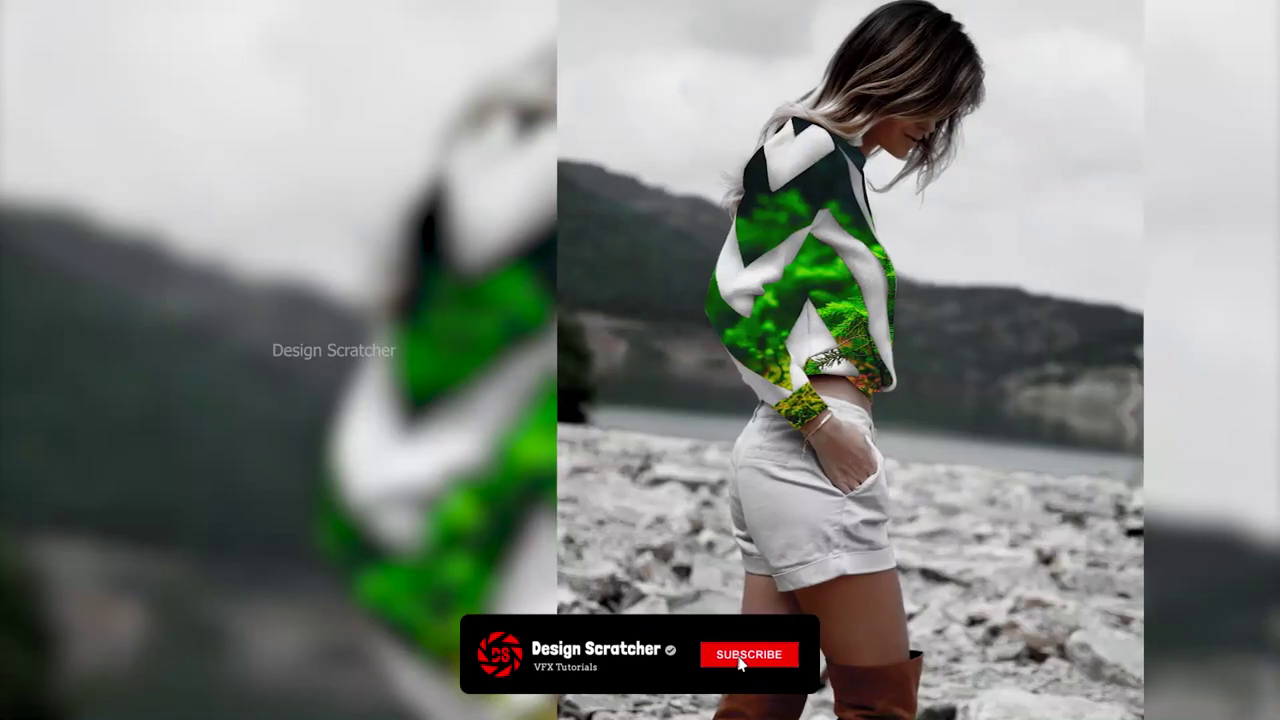